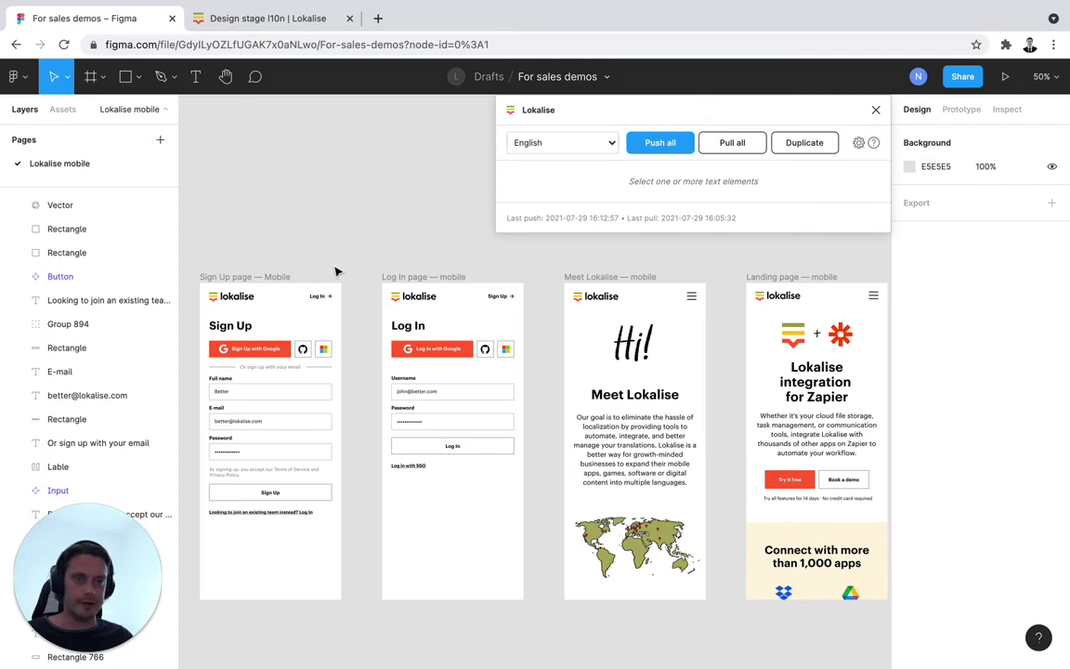
- Select the Sign Up heading so the Lokalise plugin lists key group_843.group_906.sign_up
click(257, 326)
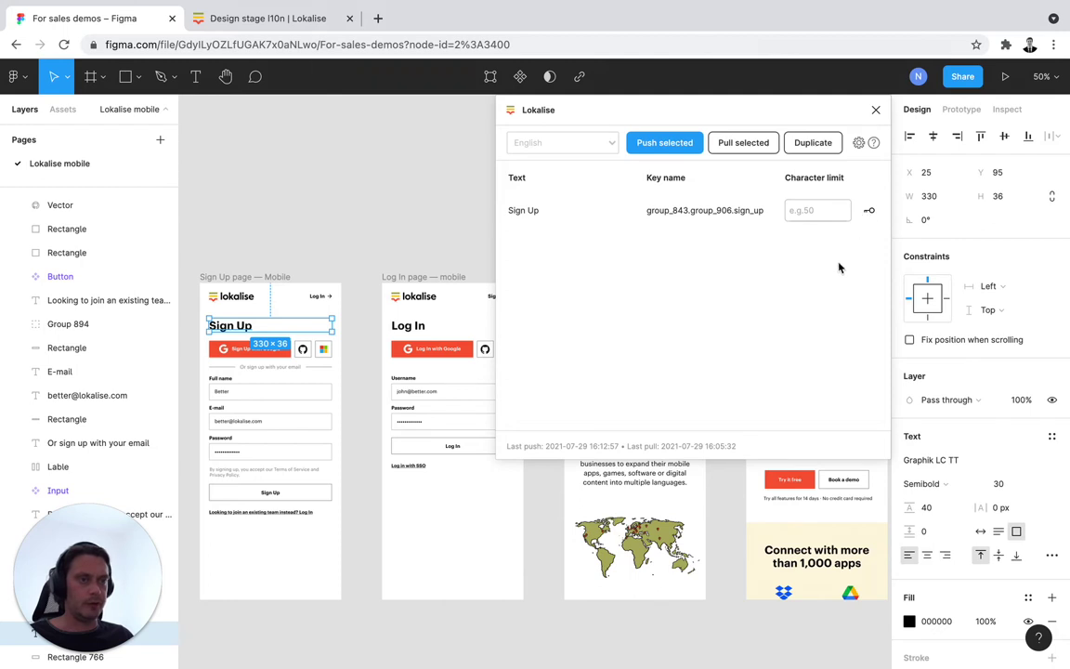
double_click(813, 177)
click(748, 196)
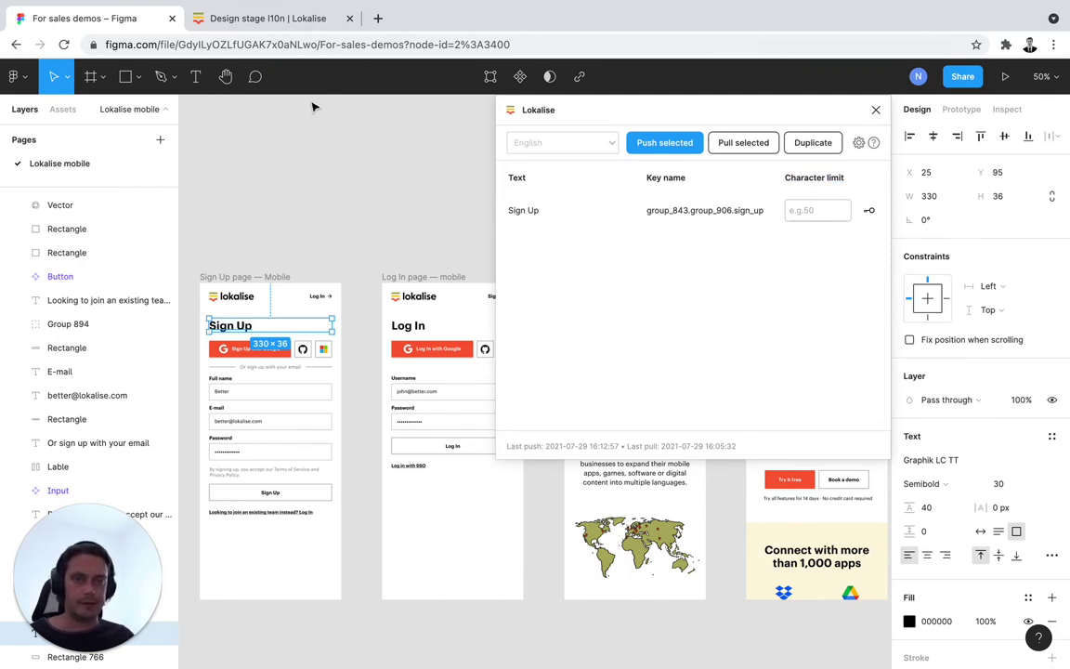
- Search the Lokalise project for 'Sign up' and save the English value as 'Sign Up Now'
click(291, 22)
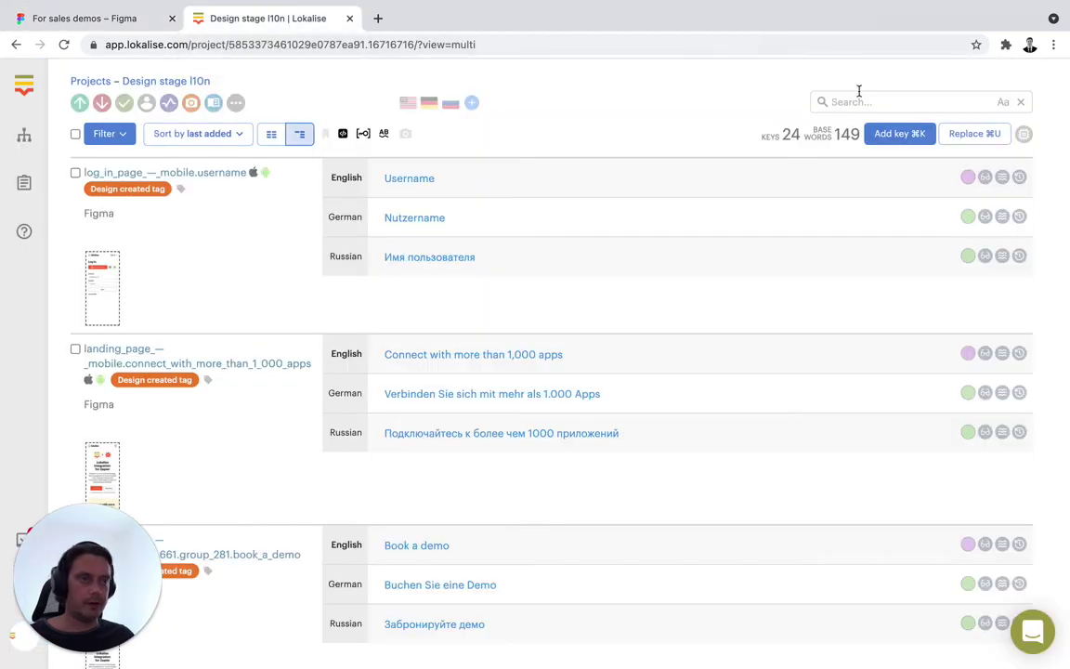
click(862, 101)
text(Sign)
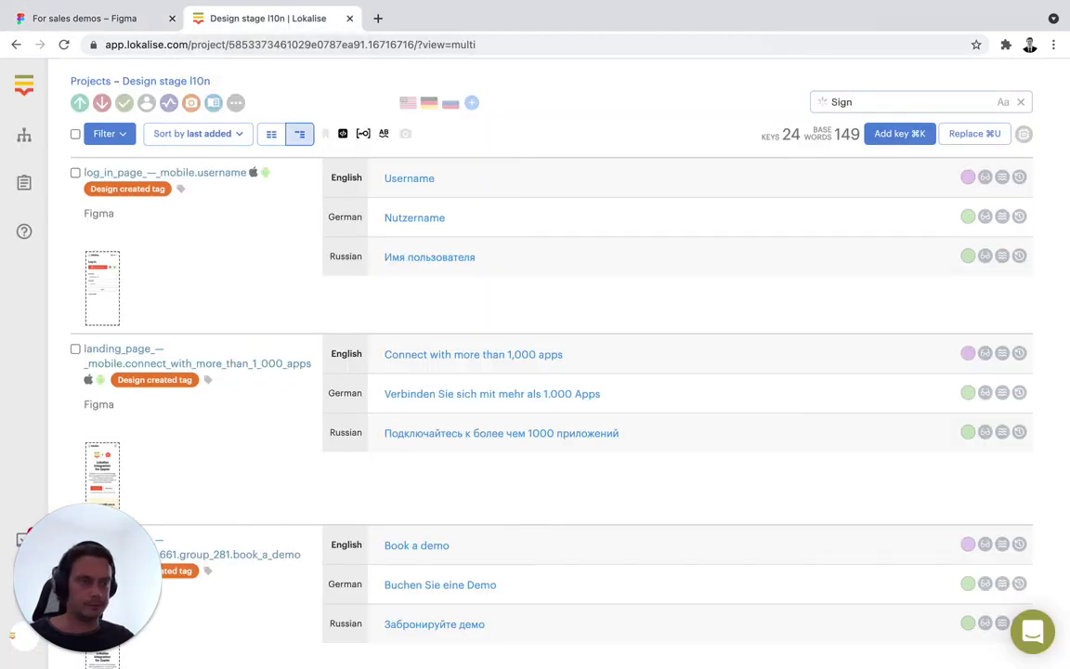
text( up)
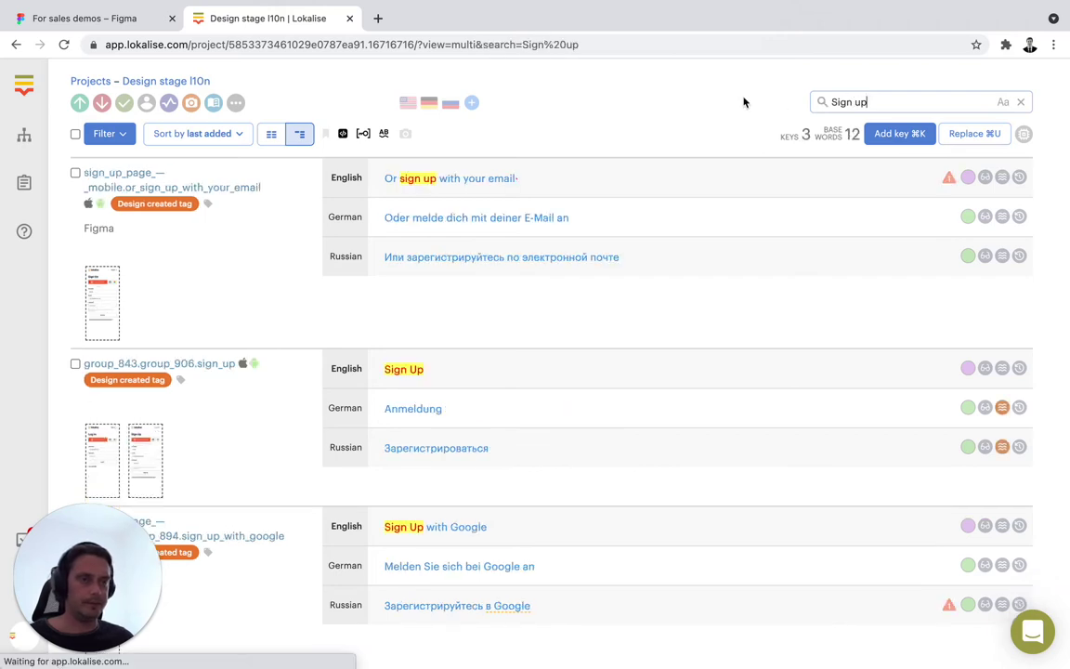
click(462, 370)
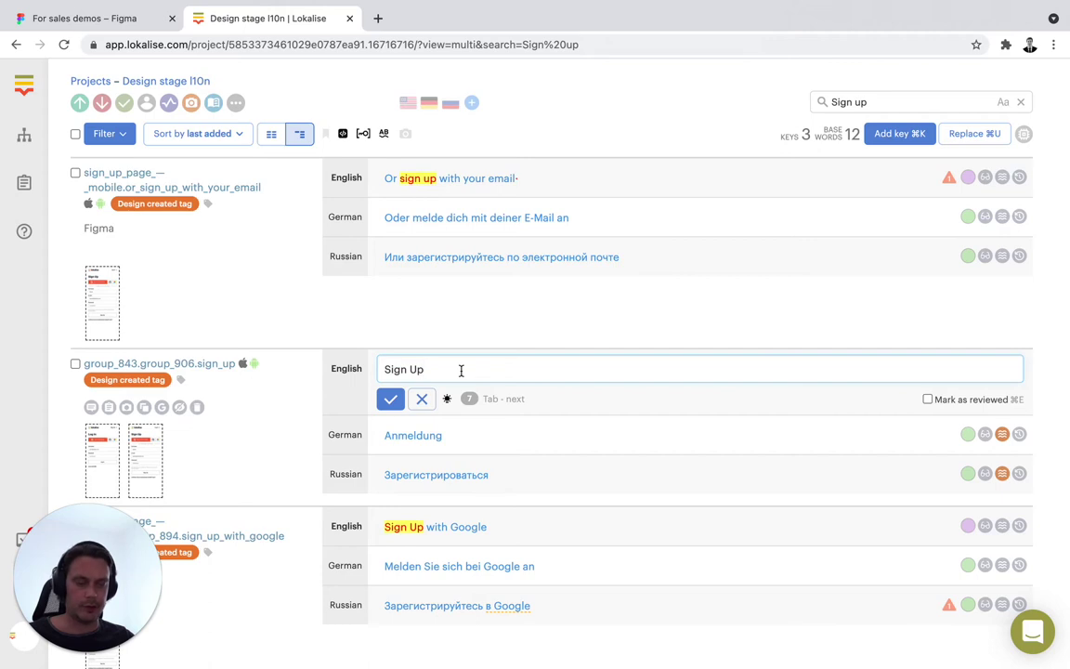
text(Now)
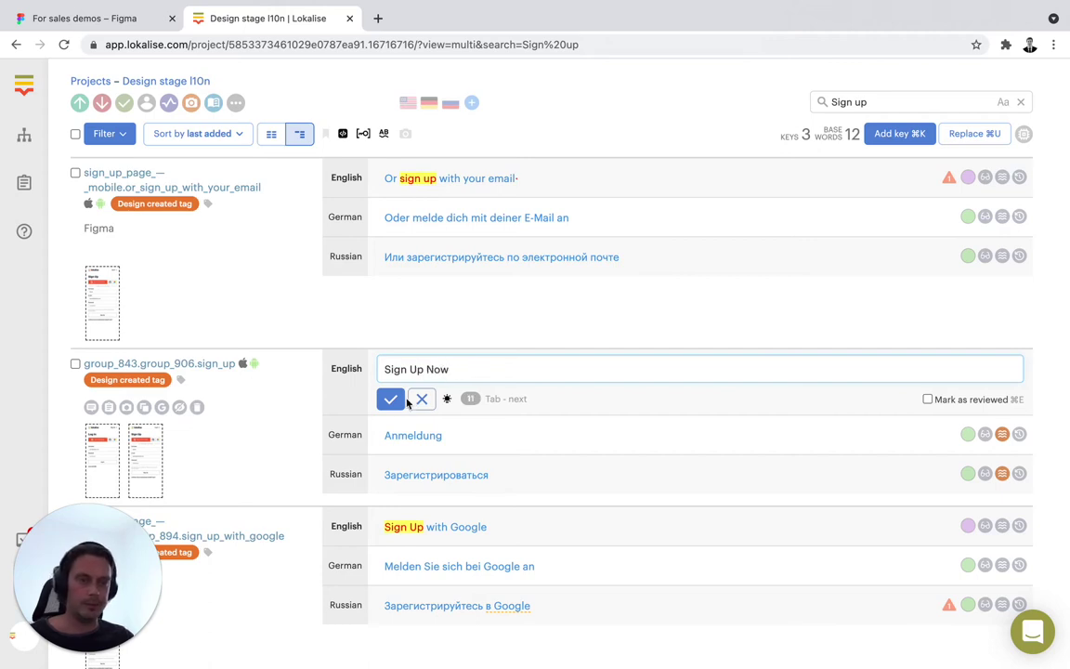
click(391, 399)
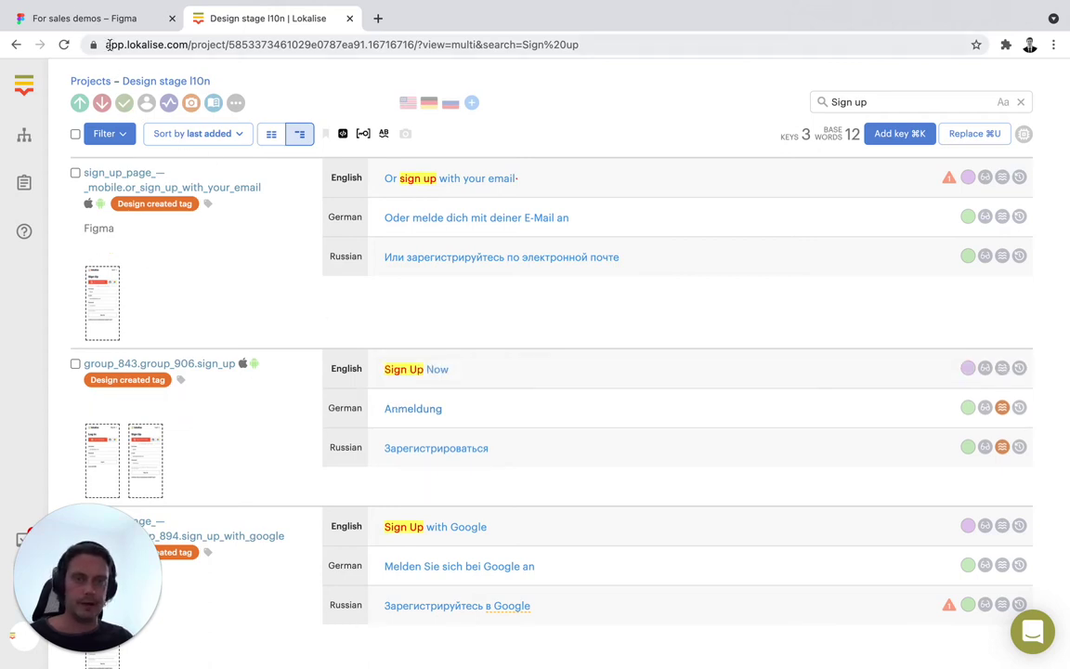
- Pull the selected heading's text from Lokalise so the Figma heading reads 'Sign Up Now'
click(86, 19)
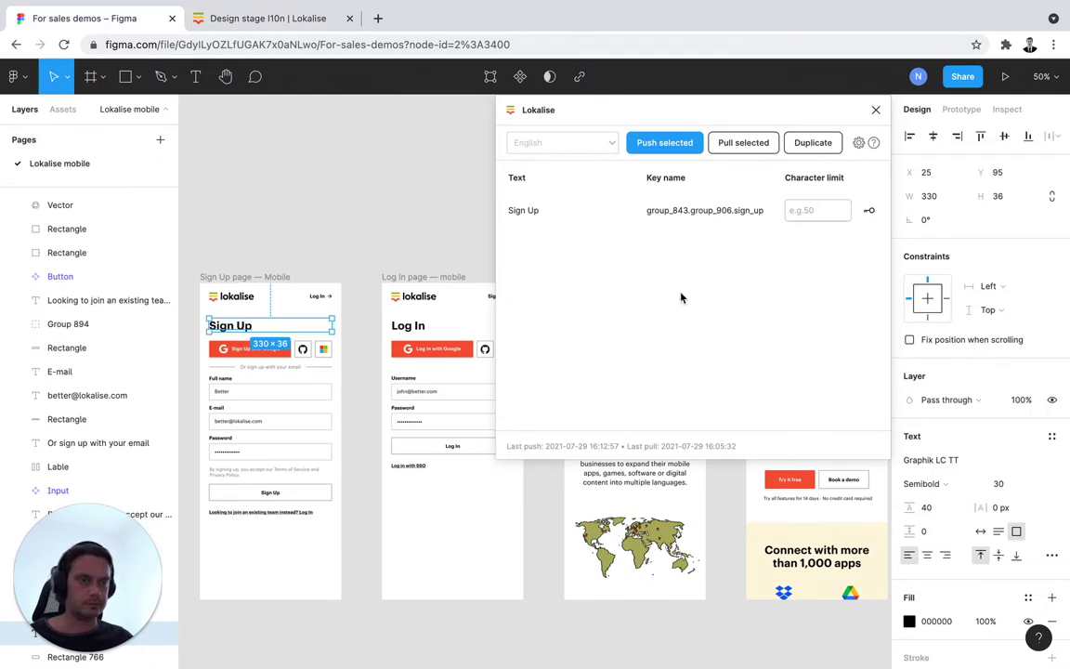
click(736, 149)
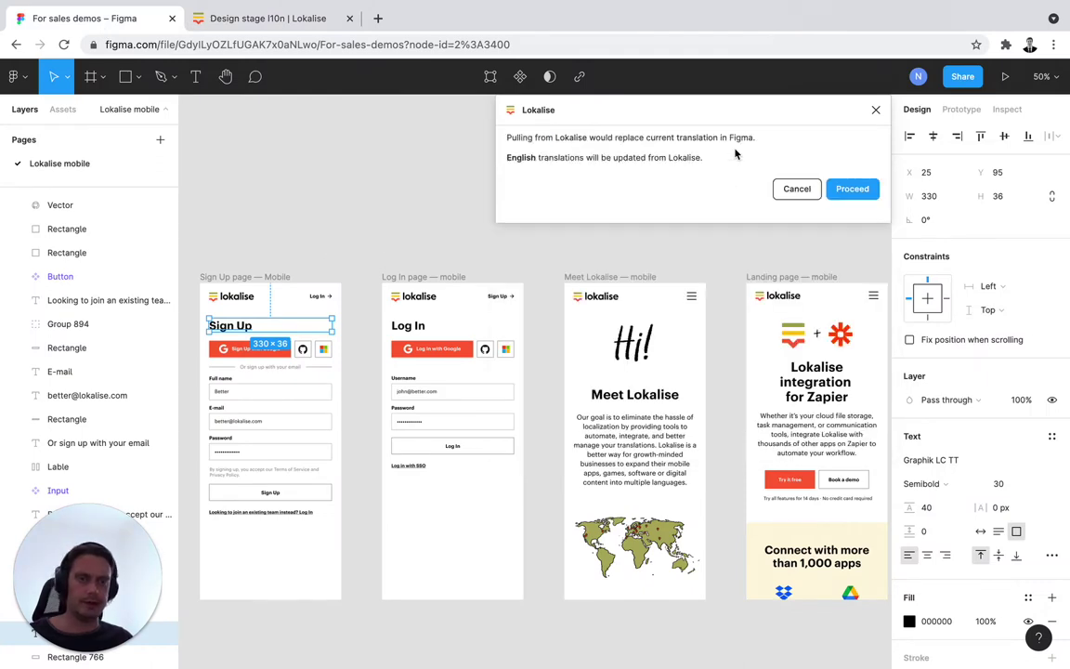
click(848, 191)
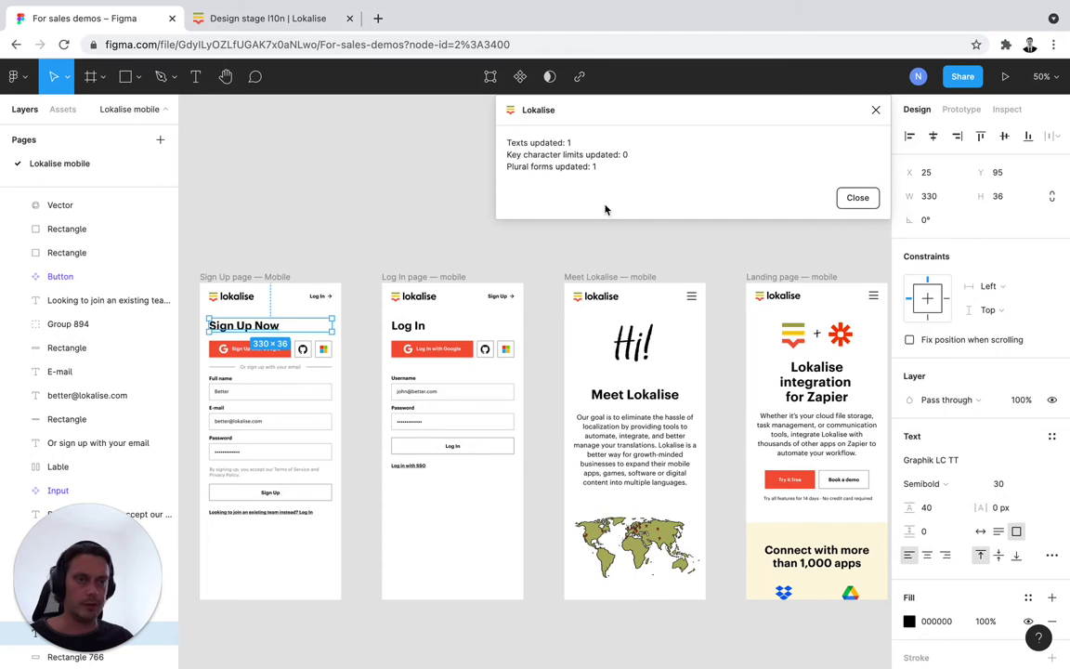
click(846, 200)
click(389, 204)
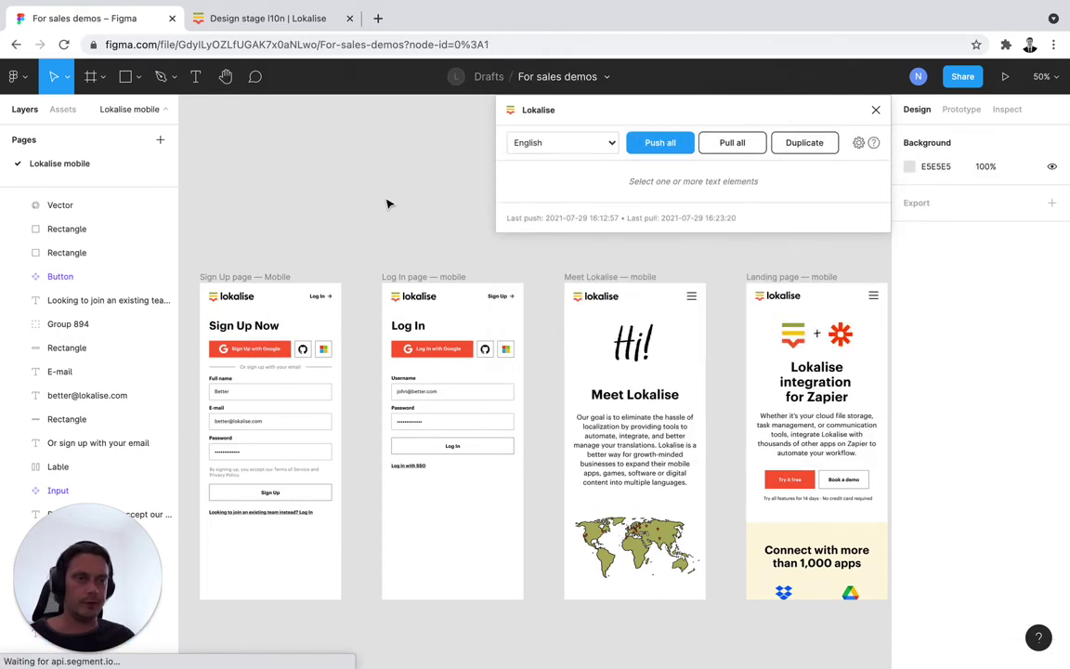
- Enter a character limit of 10 for the 'Sign Up Now' heading's key
click(267, 331)
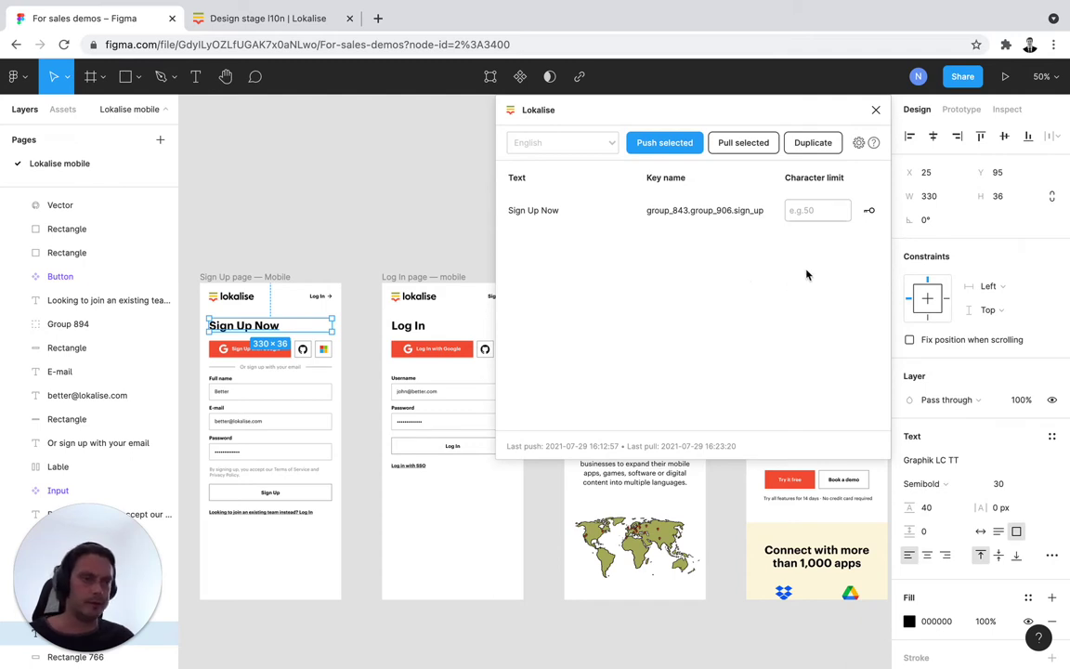
click(807, 211)
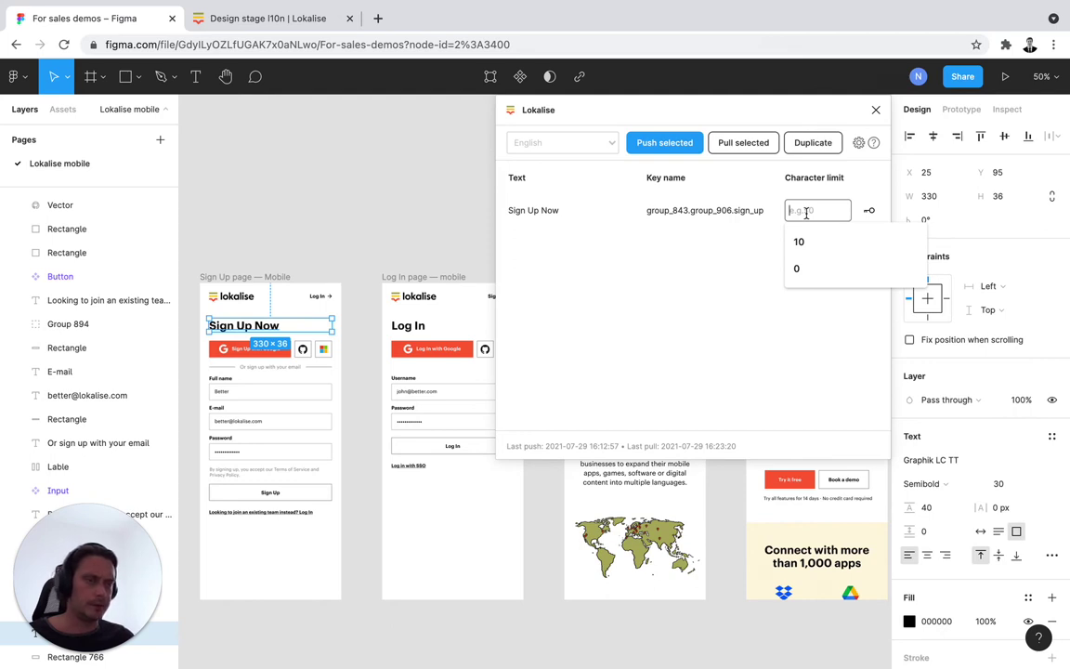
text(10)
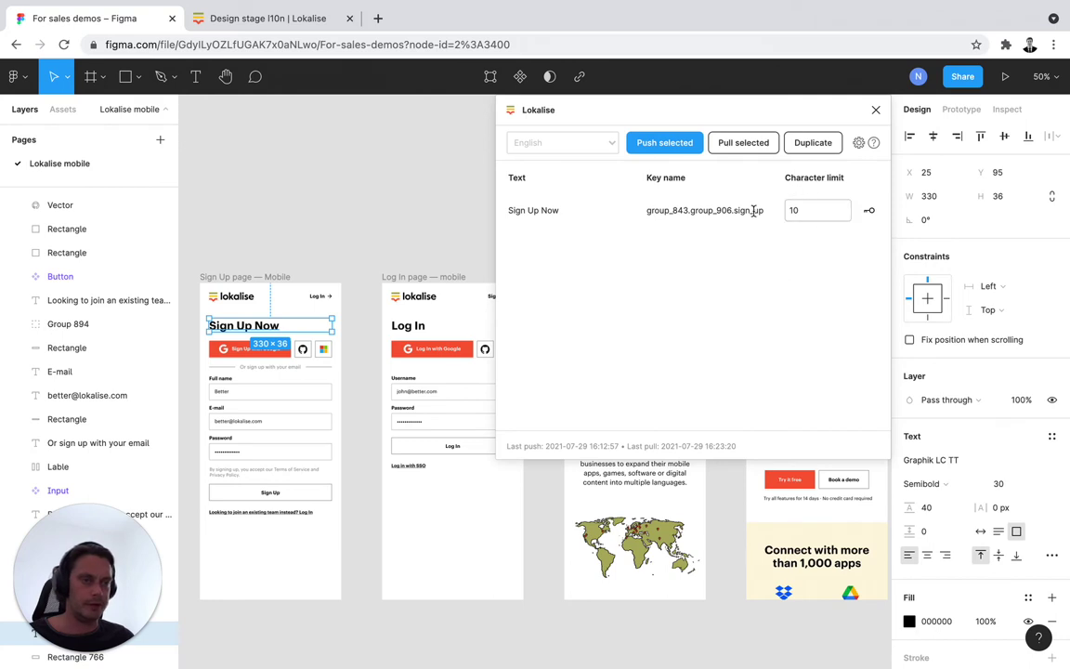
- Push the heading to Lokalise, updating one screenshot and one character limit, then return to Lokalise
click(666, 143)
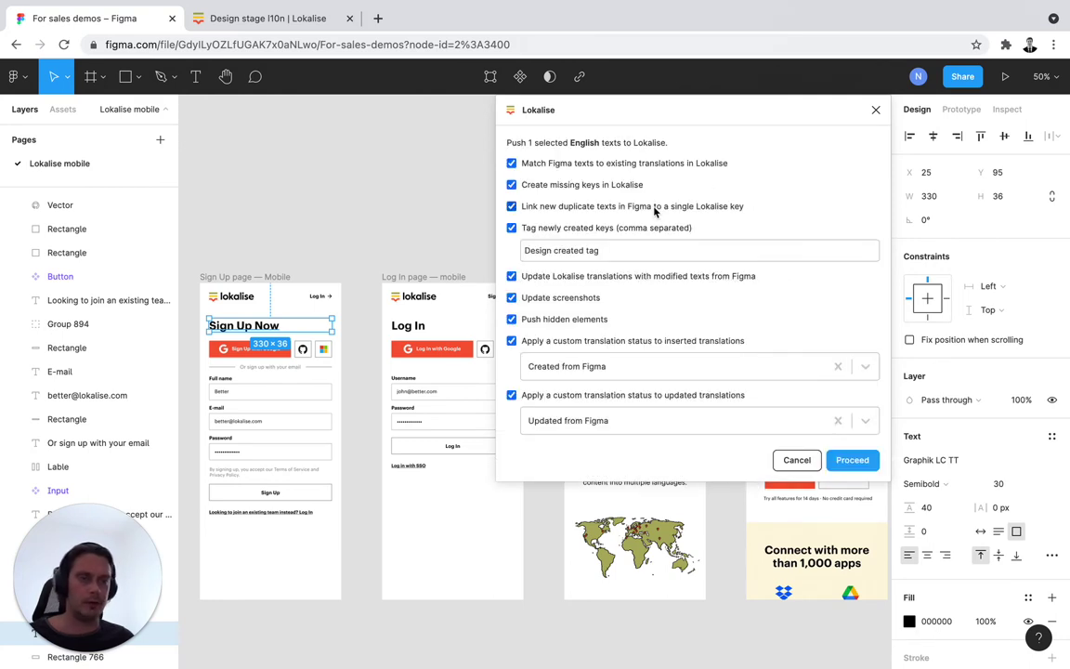
click(851, 460)
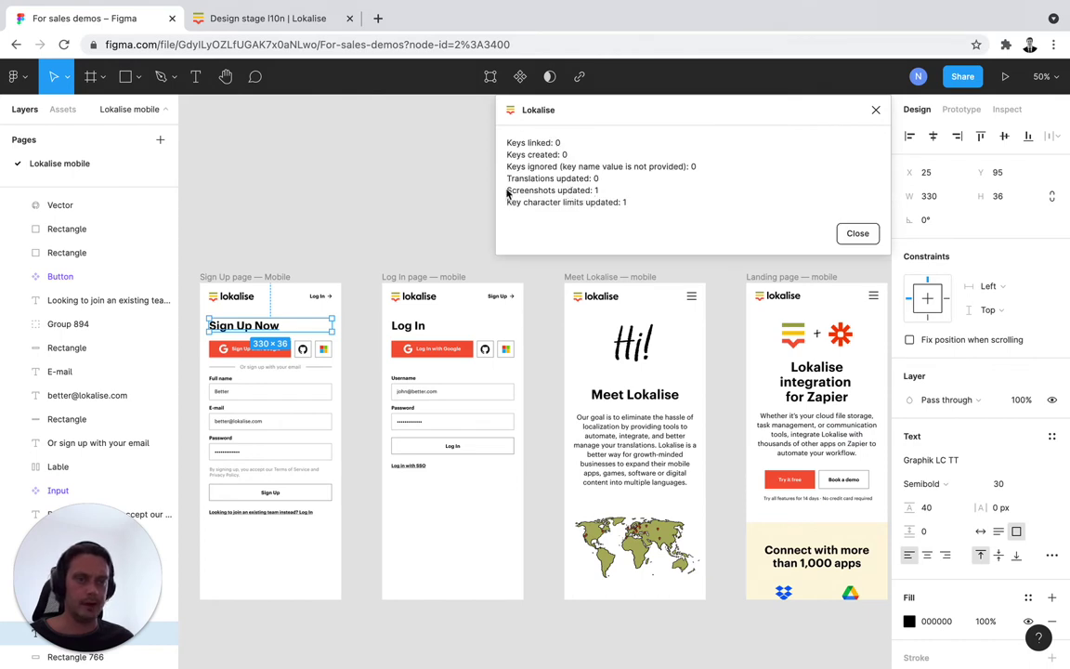
drag(507, 190, 604, 191)
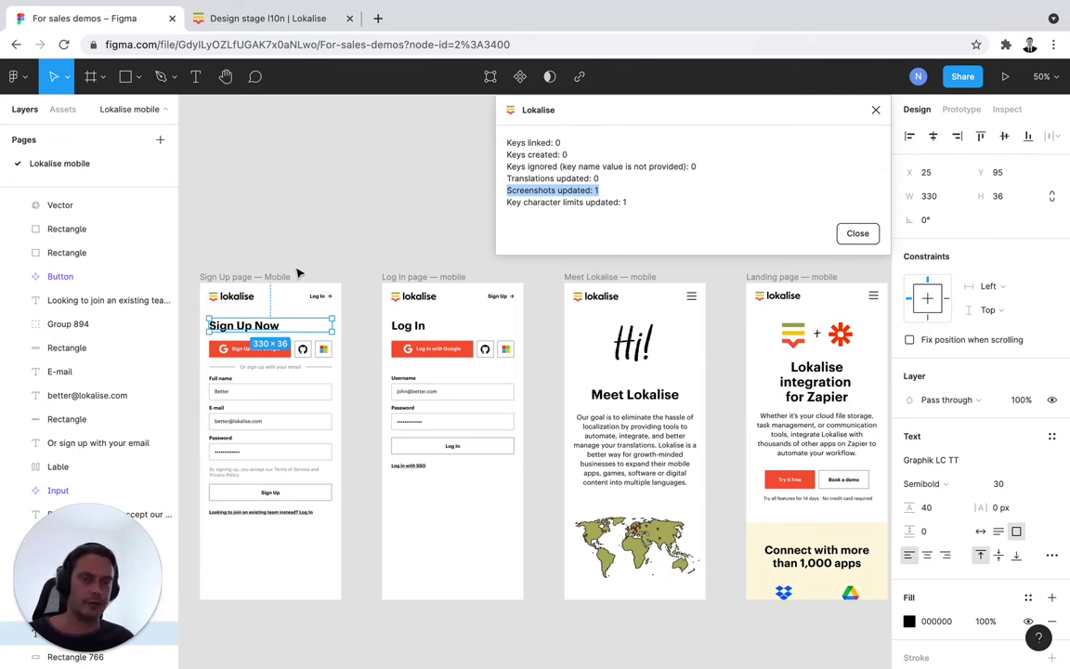
click(582, 204)
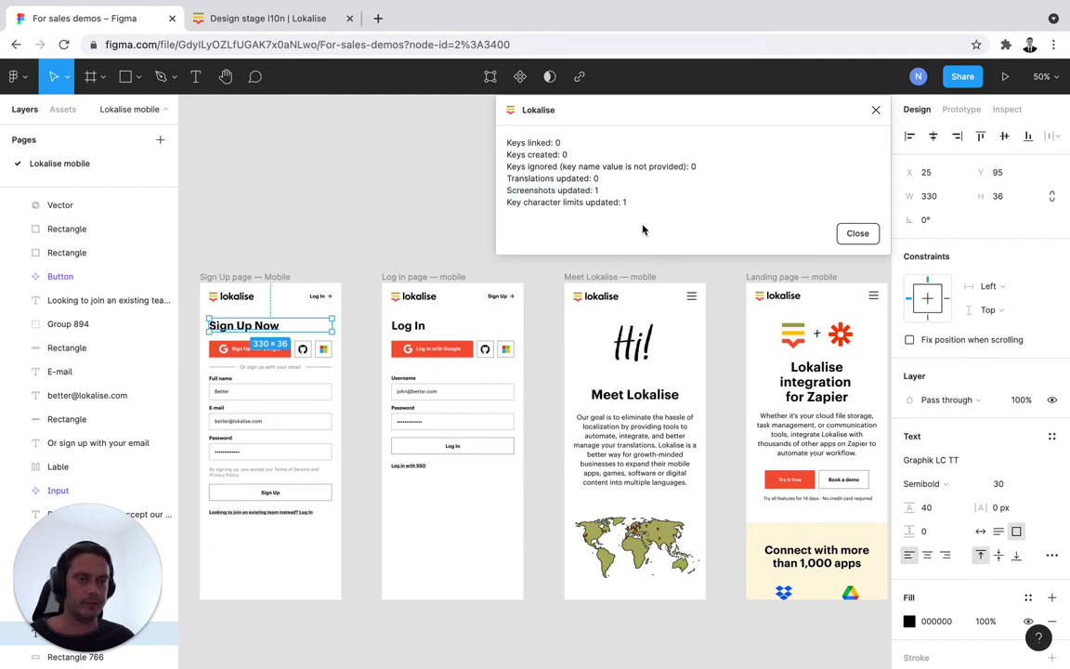
drag(508, 205, 645, 208)
click(279, 23)
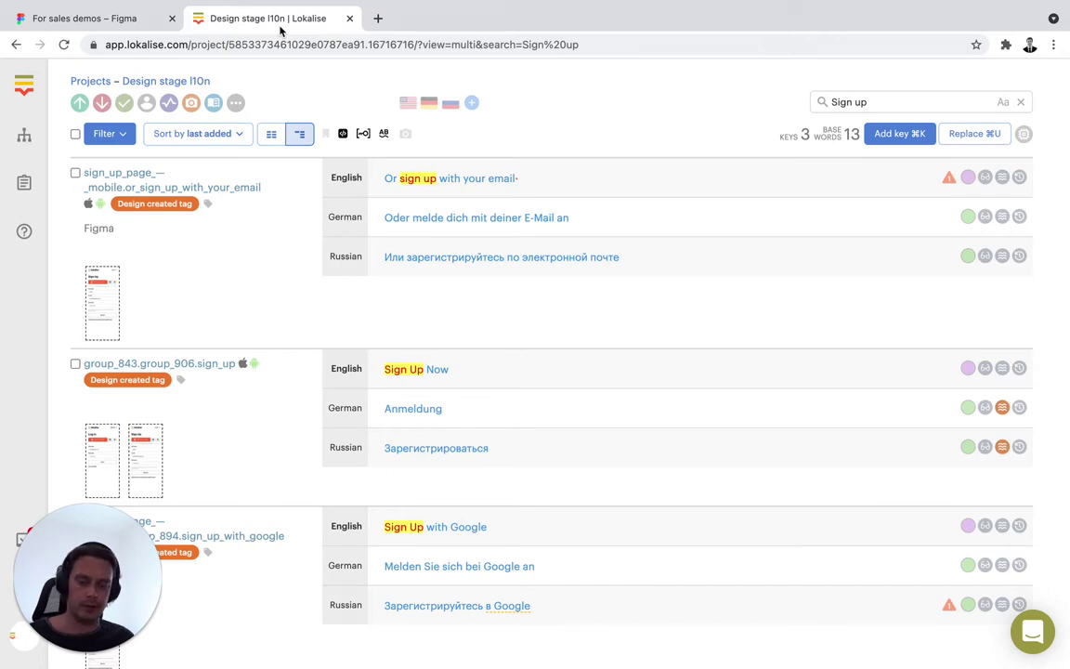
- Reload Lokalise and, after the 'value is too long' warning, save the English text as 'Sign Up'
key(super+r)
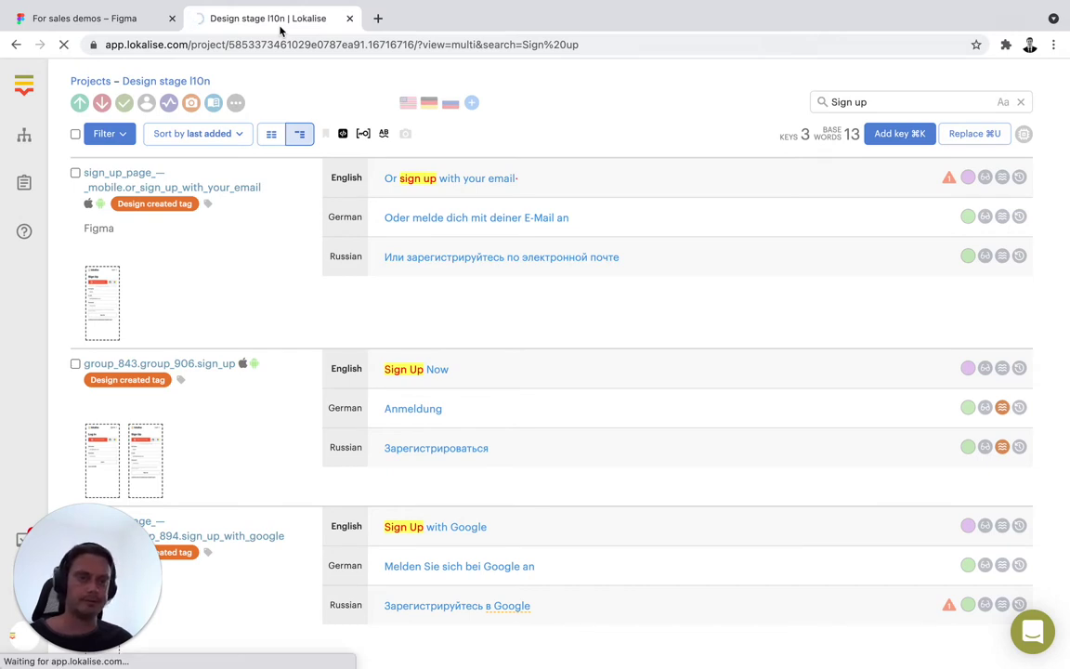
click(463, 372)
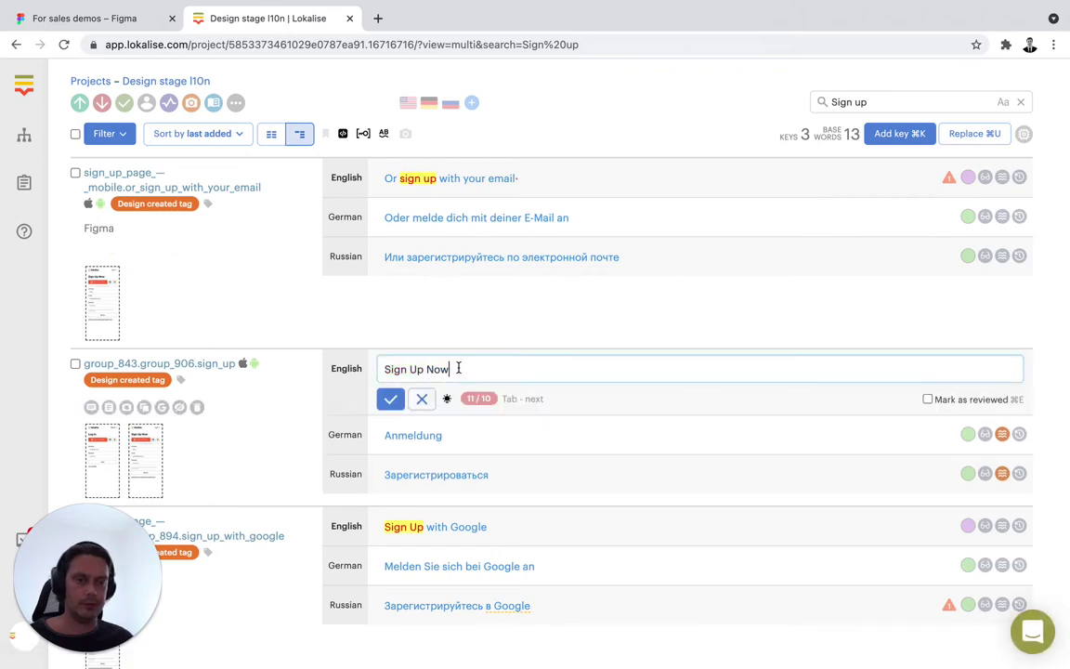
click(389, 403)
drag(377, 392, 424, 396)
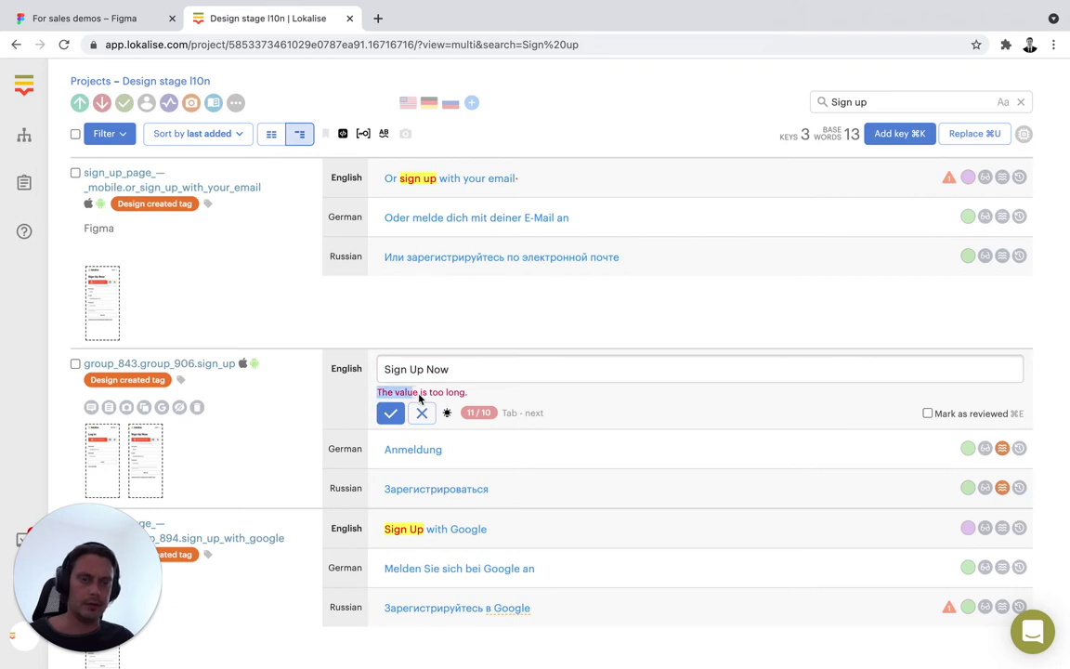
click(464, 368)
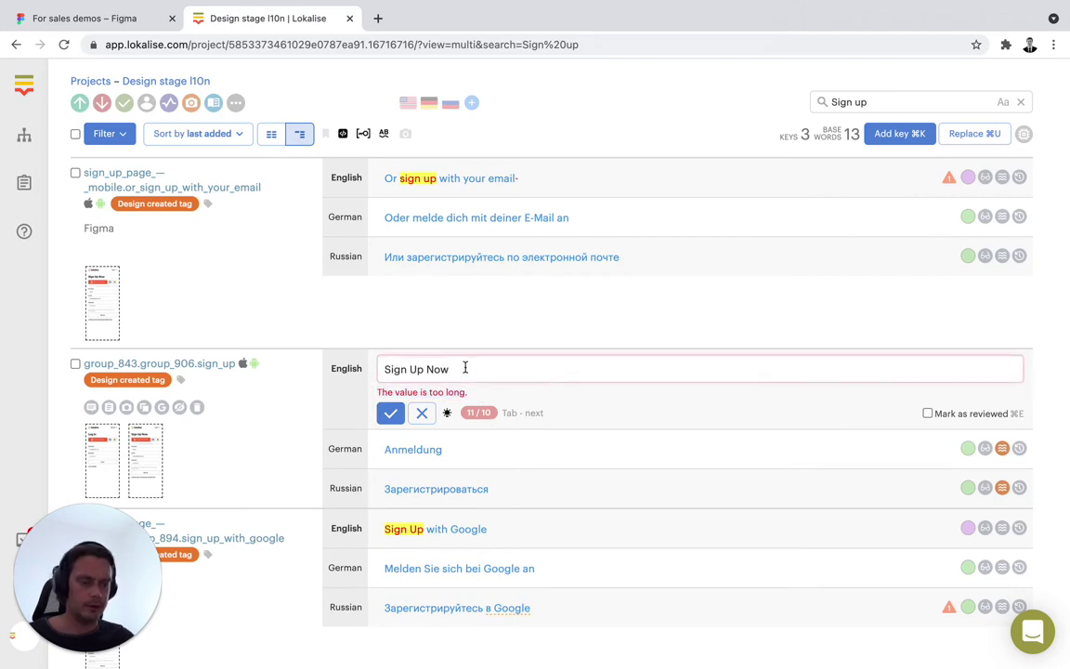
key(BackSpace)
key(BackSpace)
key(BackSpace)
key(BackSpace)
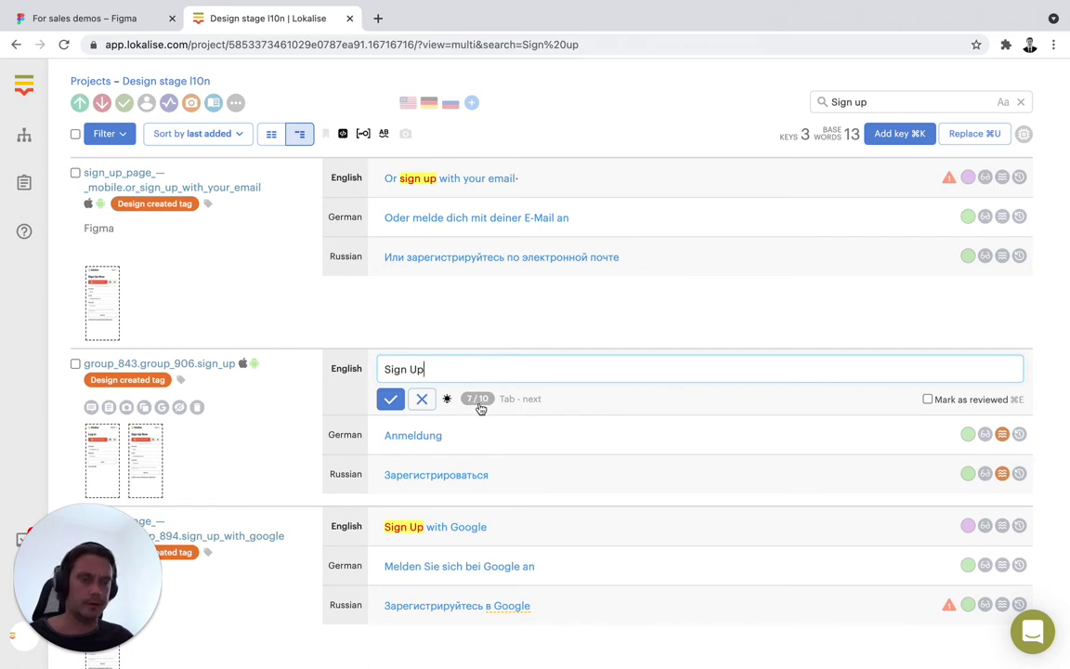
click(390, 398)
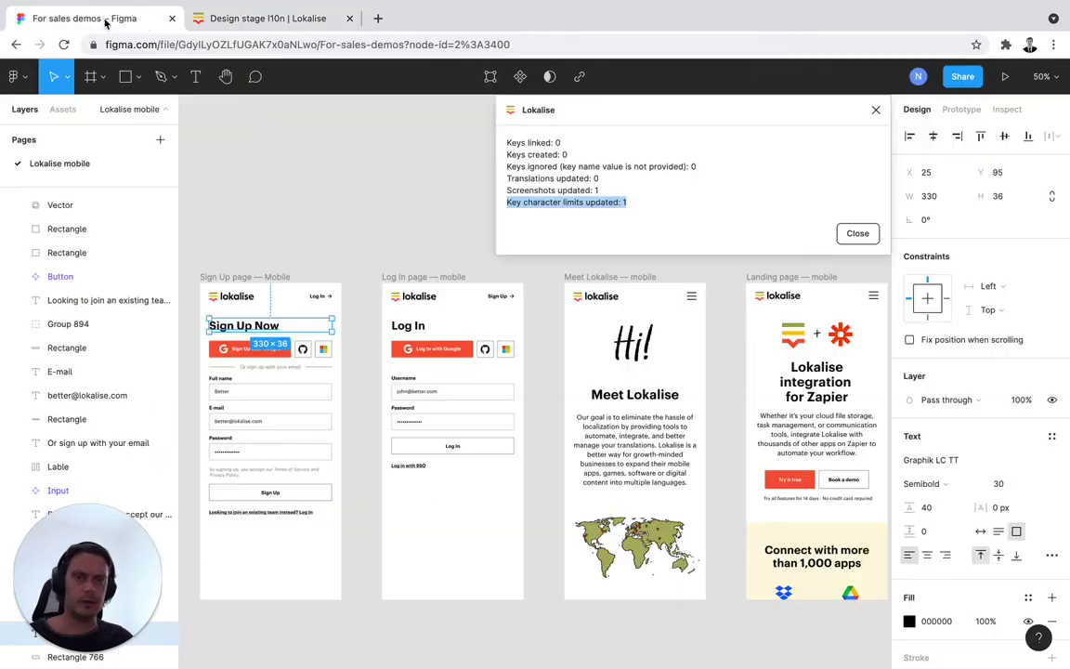
- Pull all translations from Lokalise into the Figma design
click(95, 17)
click(297, 219)
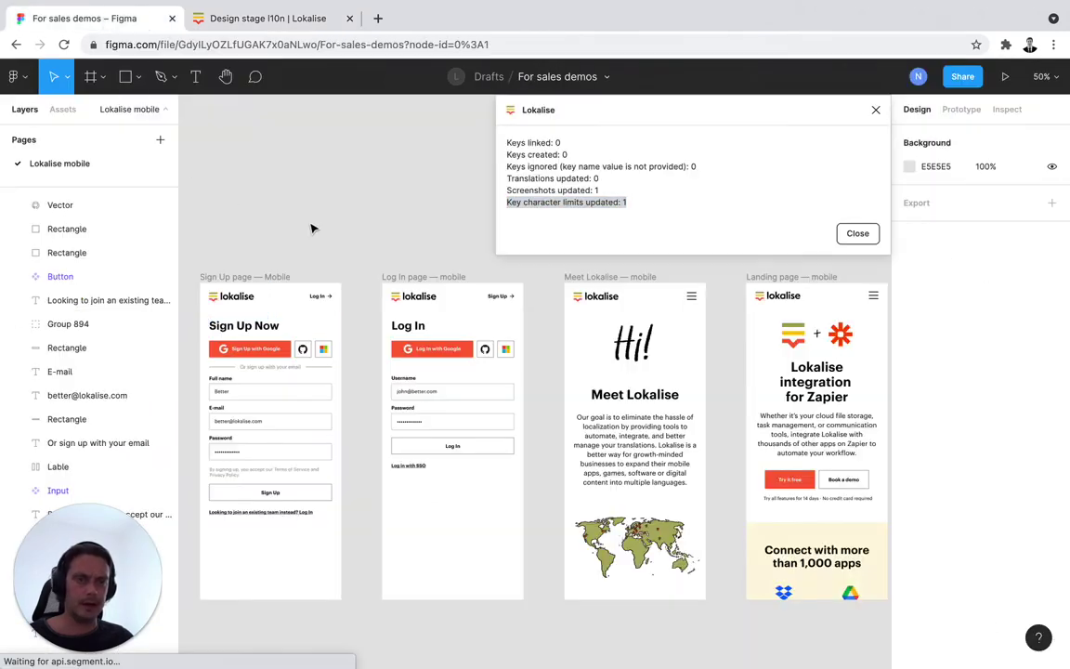
click(856, 233)
click(745, 148)
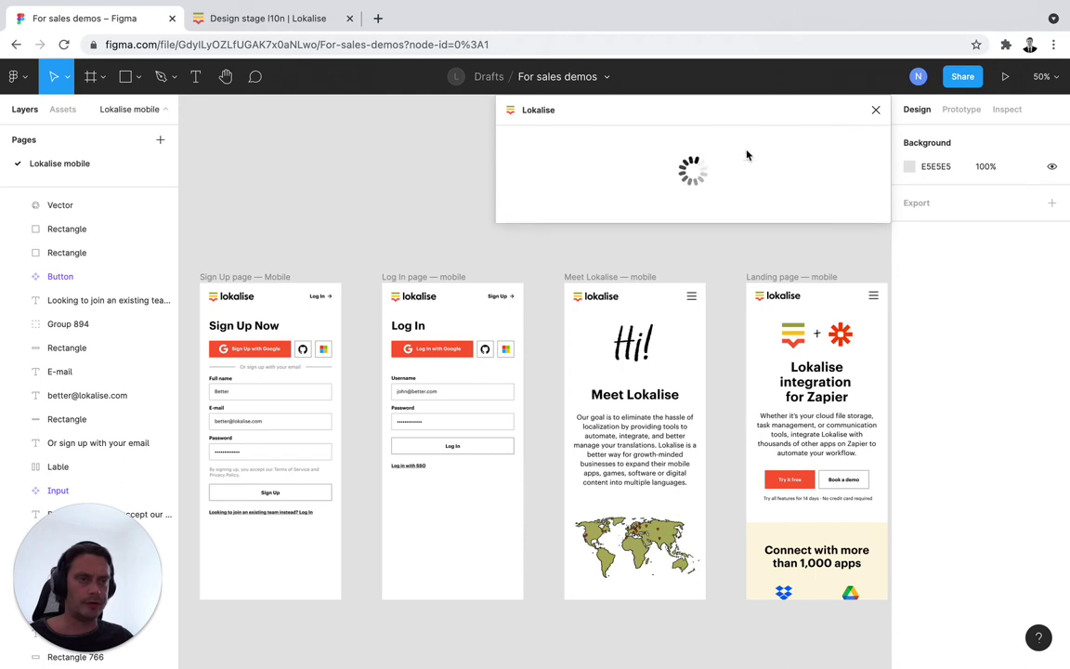
click(853, 189)
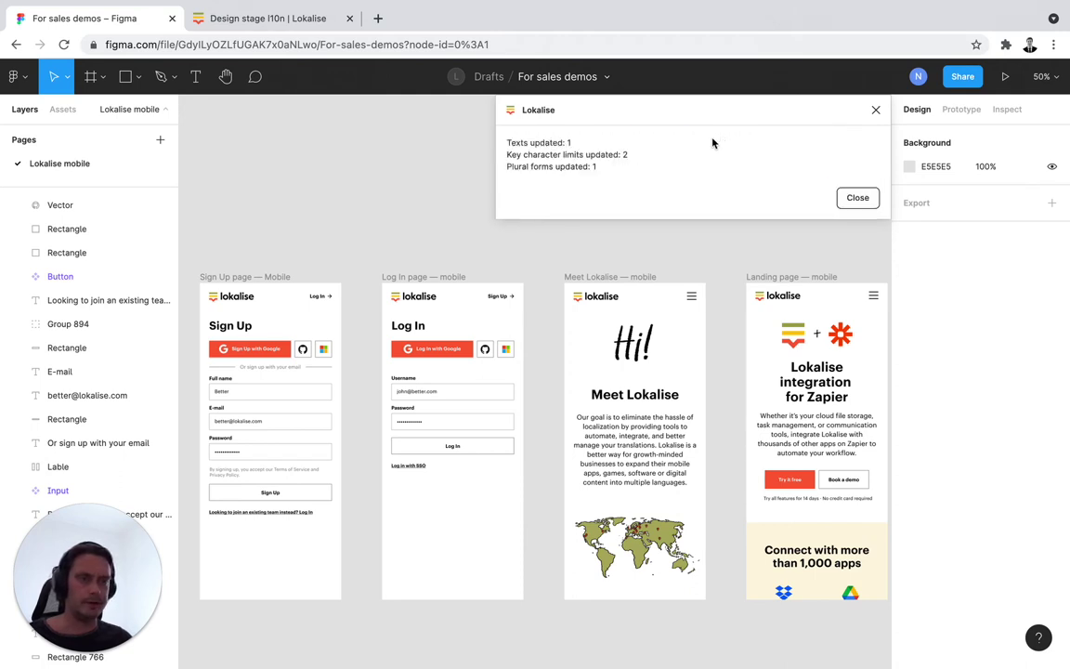
click(857, 199)
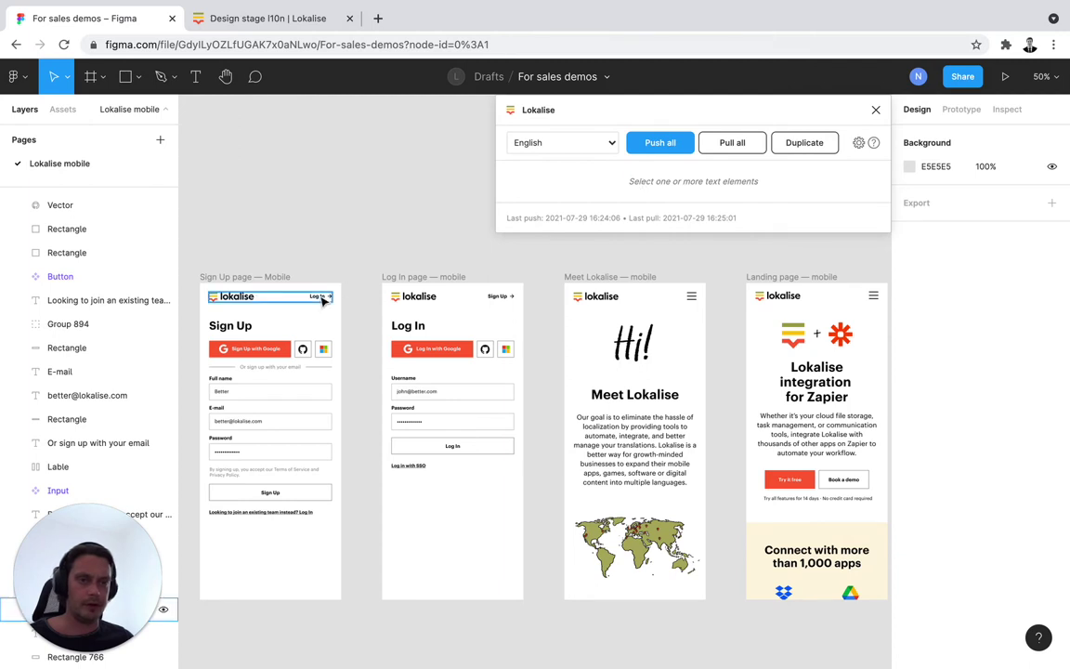
- Open the 'Sign Up' heading text for editing with the cursor at its end
click(262, 330)
double_click(259, 325)
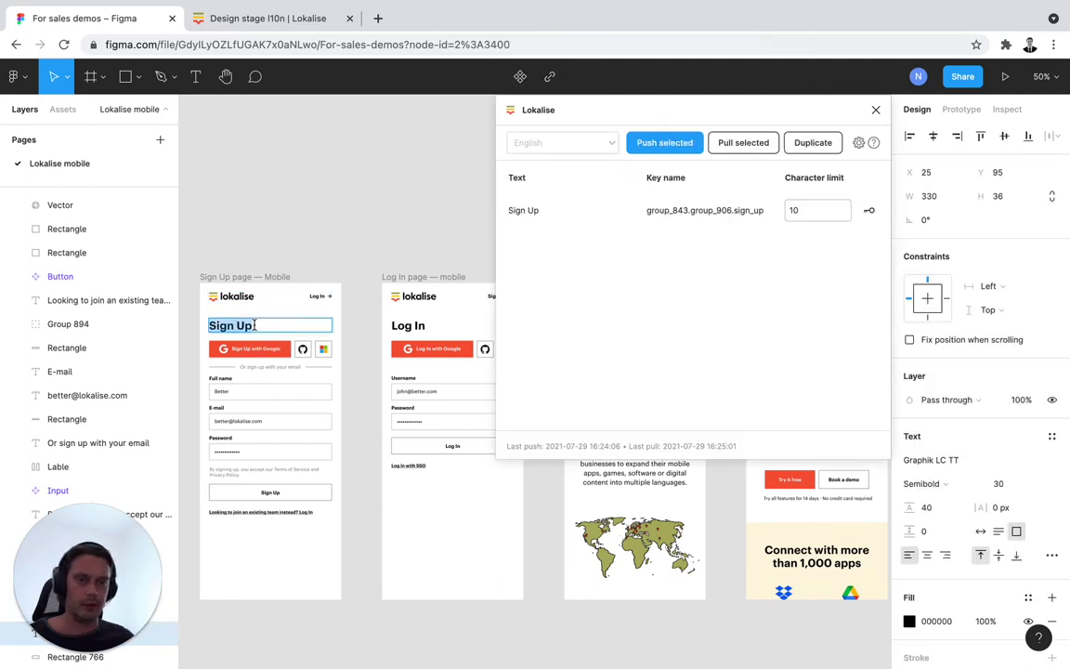
click(259, 325)
scroll(287, 327, left, 5)
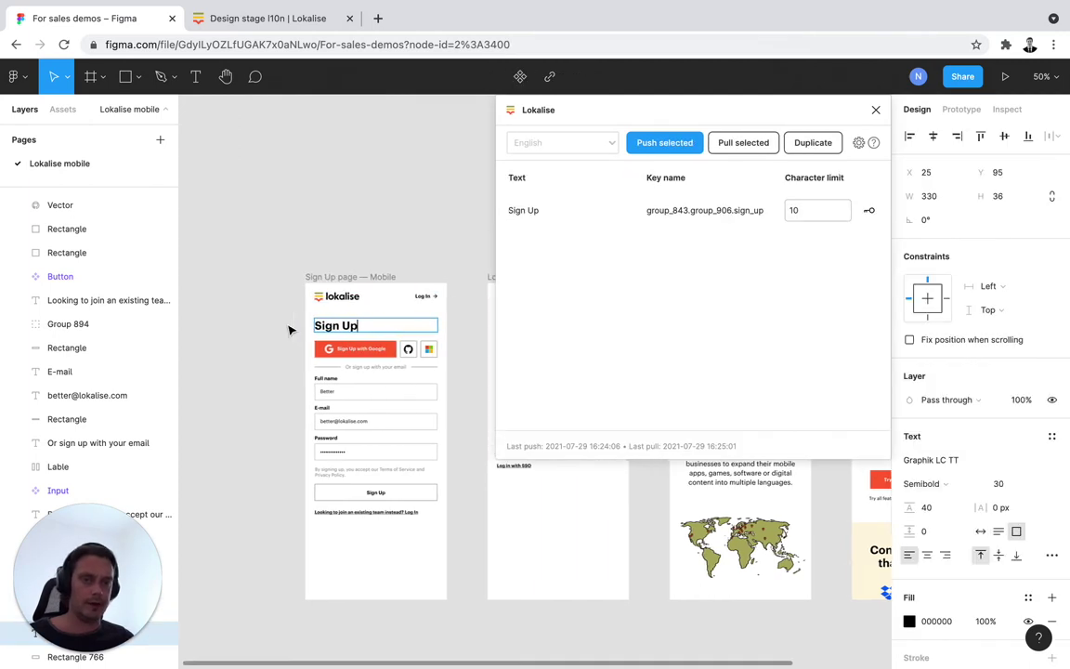
- Append 'Here' so the heading reads 'Sign Up Here' and push it to Lokalise
scroll(291, 330, right, 2)
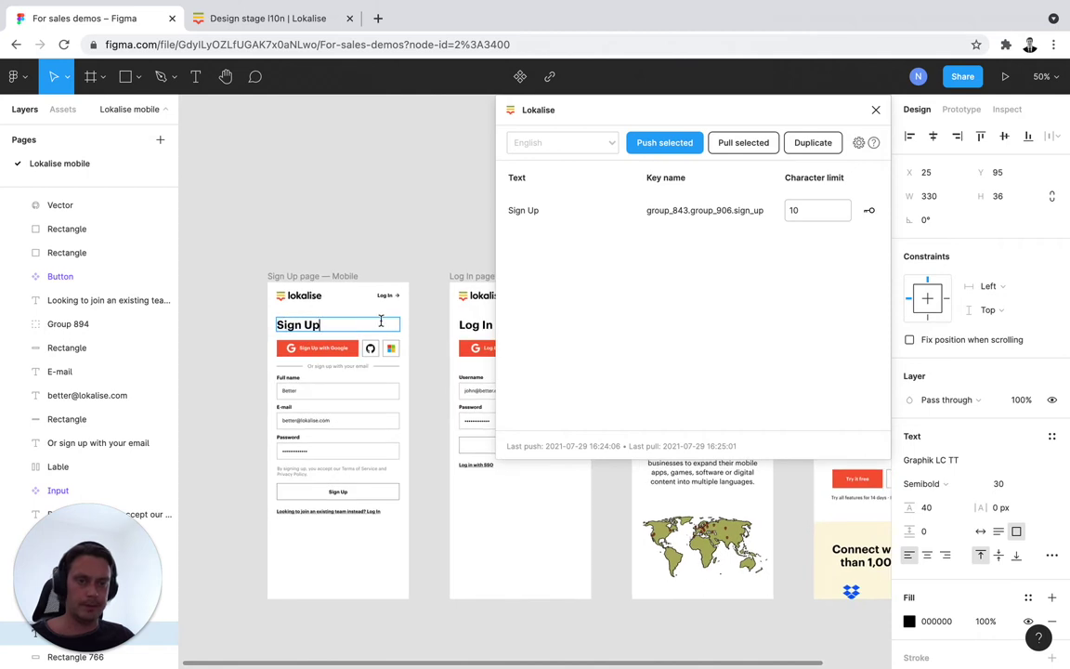
text(Here)
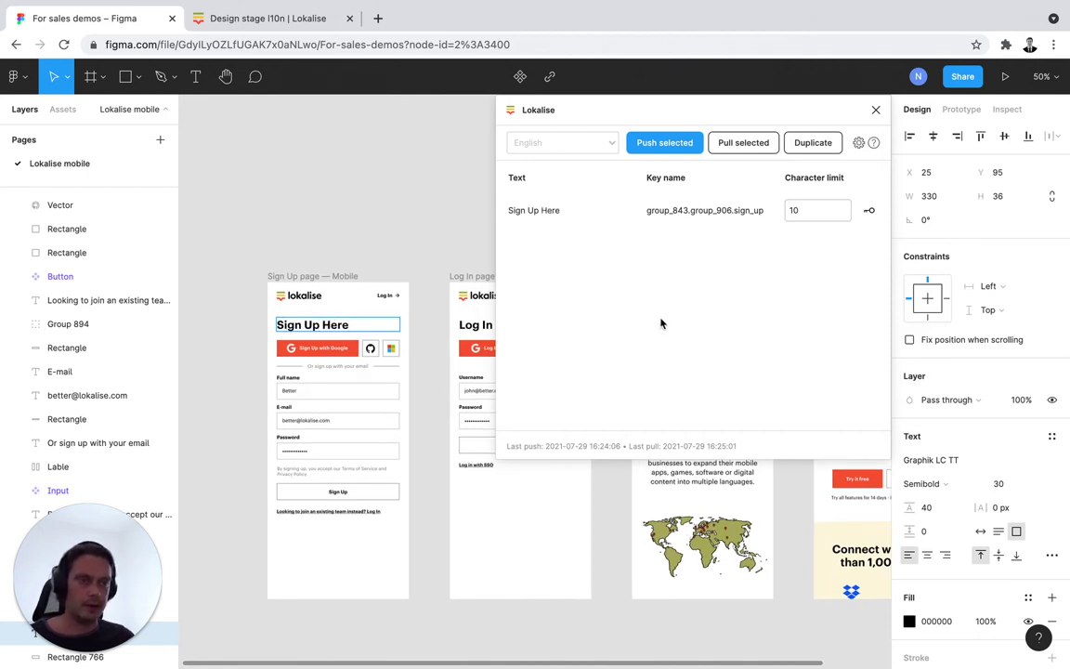
click(669, 144)
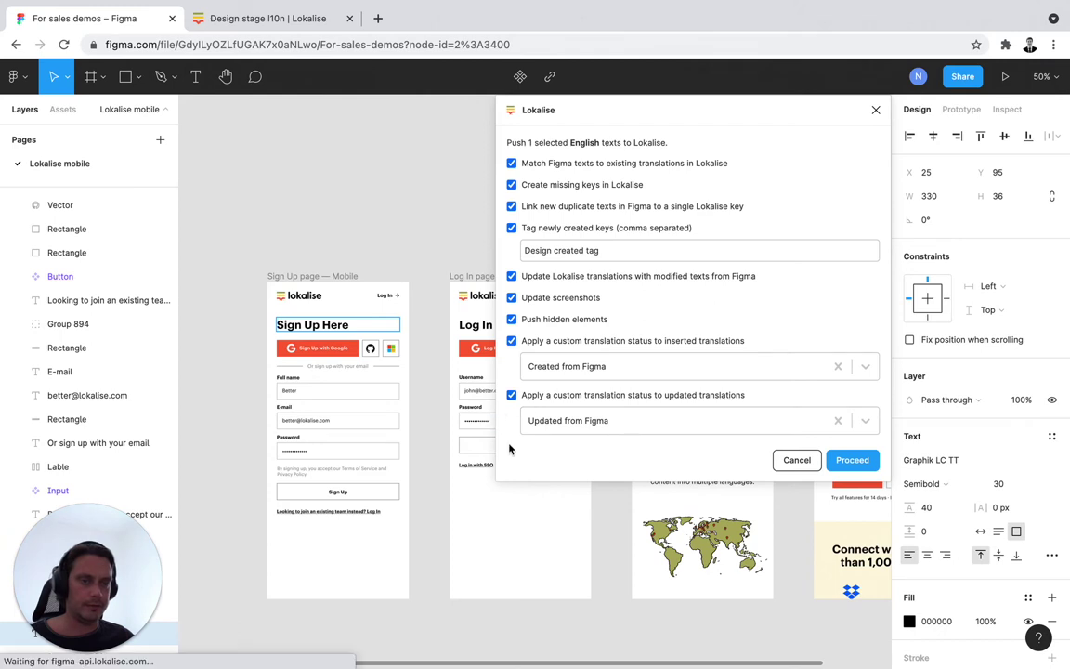
click(846, 461)
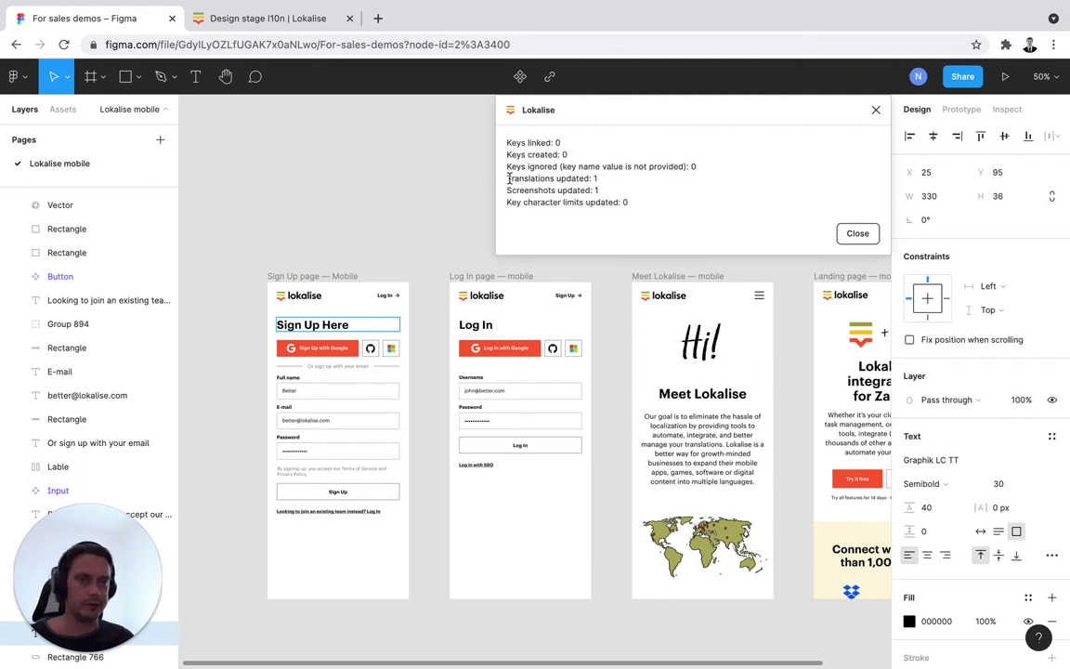
- Review the push summary of one translation and one screenshot updated, then go to Lokalise
drag(599, 191, 508, 193)
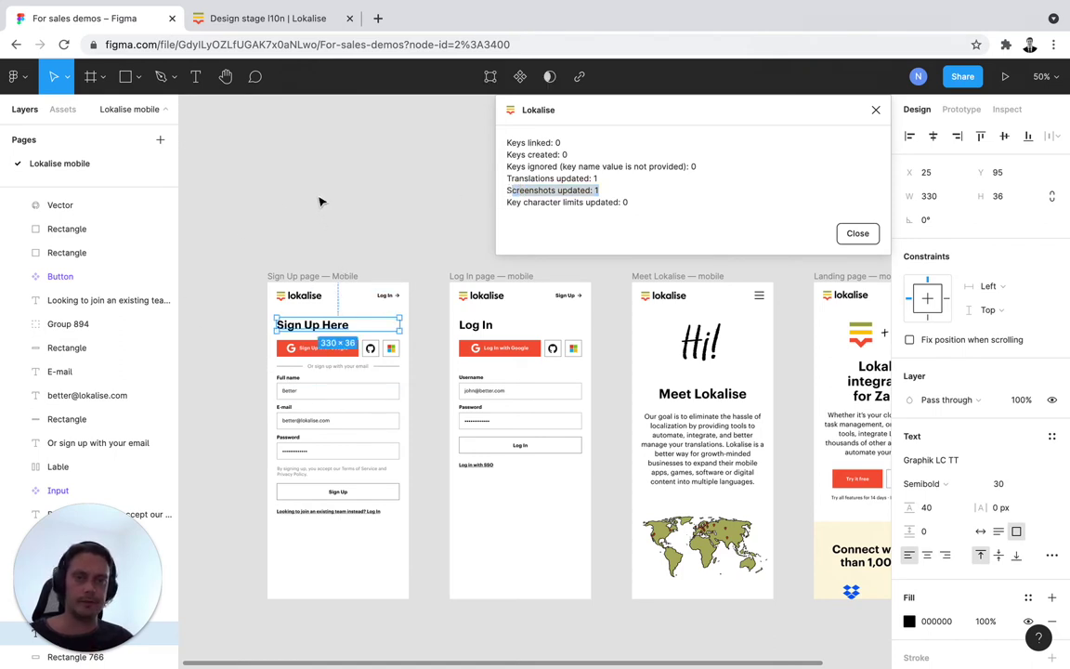
click(283, 28)
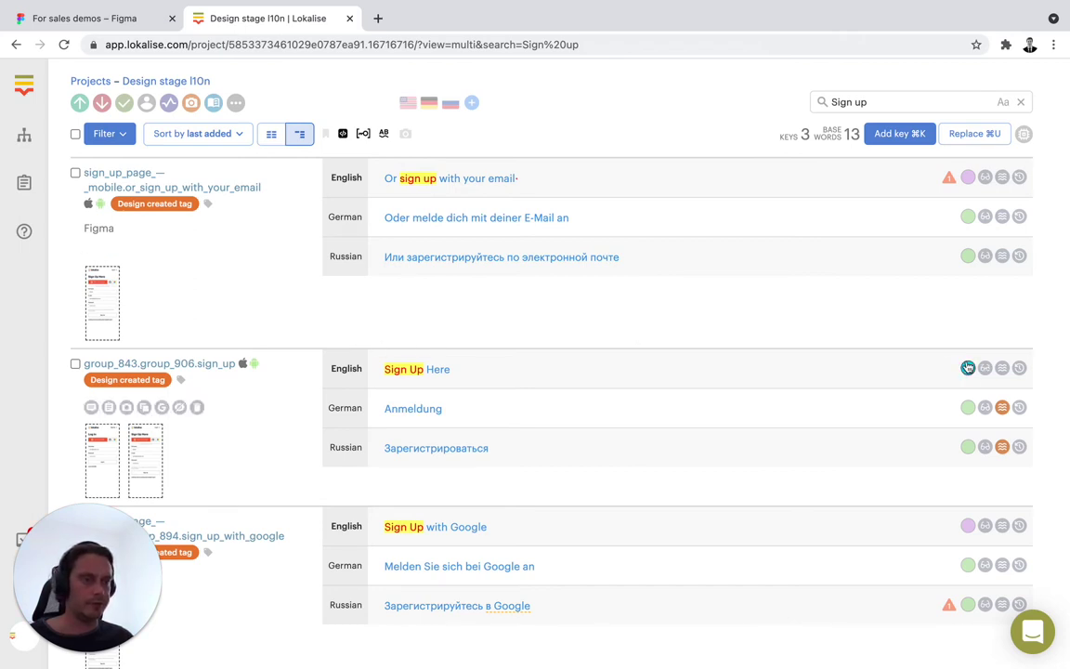
- Check the status indicators confirming 'Sign Up Here' is marked Updated from Figma
click(968, 179)
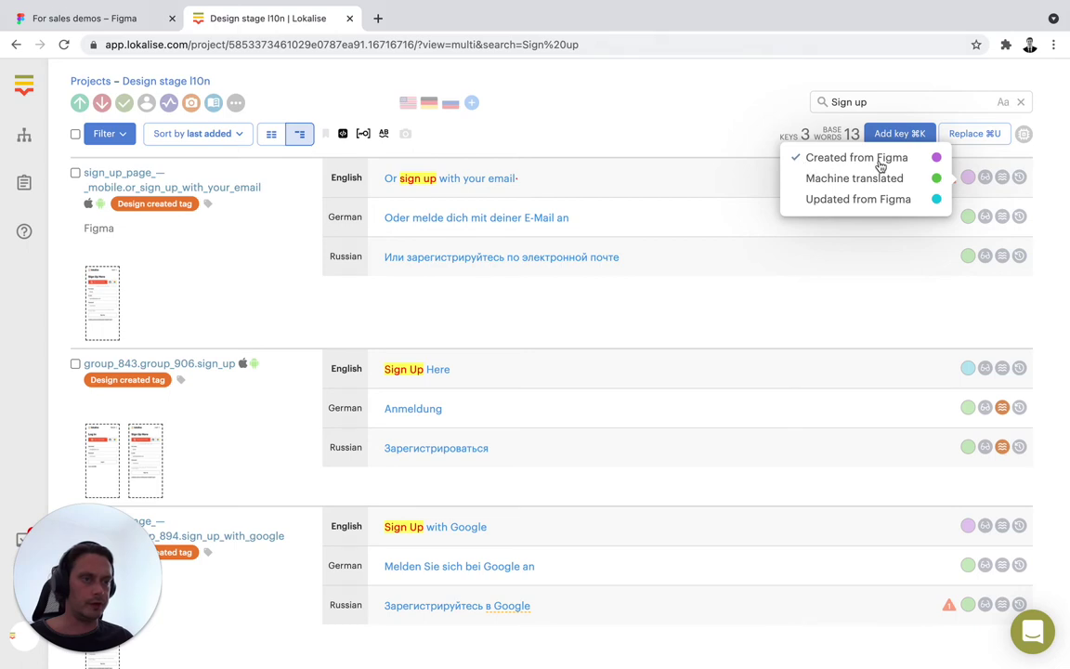
click(967, 370)
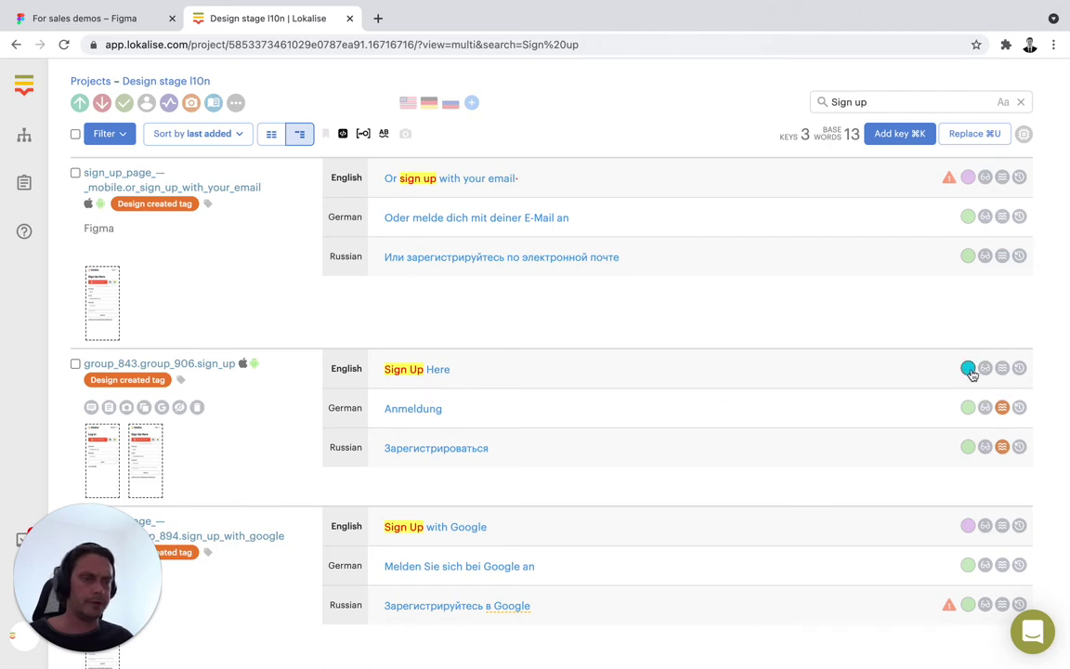
mouse_move(969, 370)
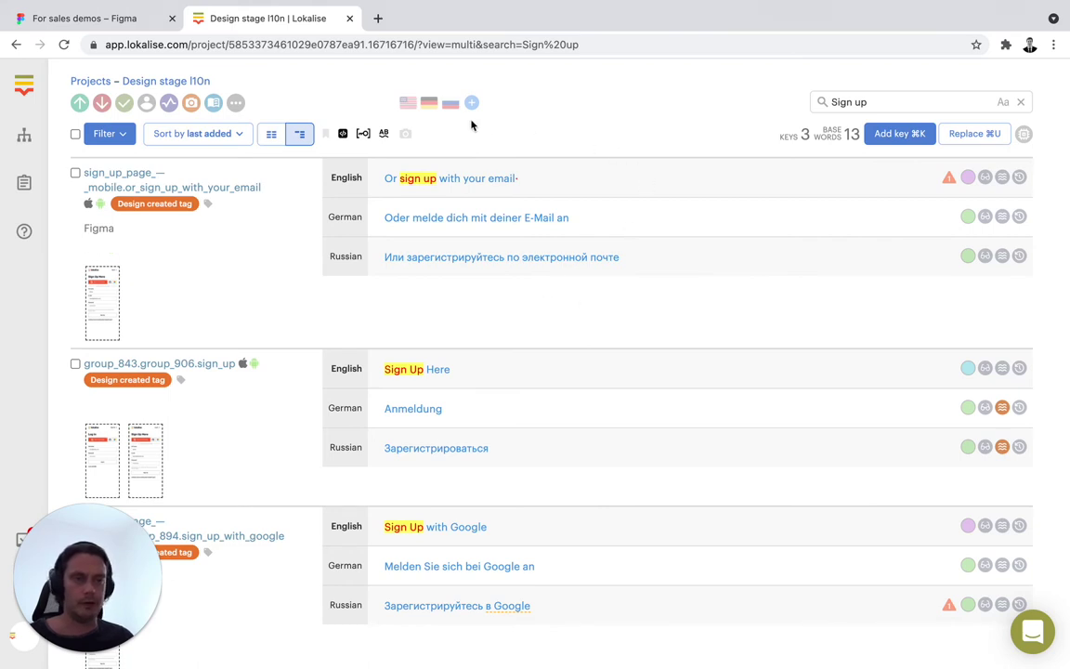
- Return to the design file, deselect the heading, and dismiss the push results summary
click(109, 30)
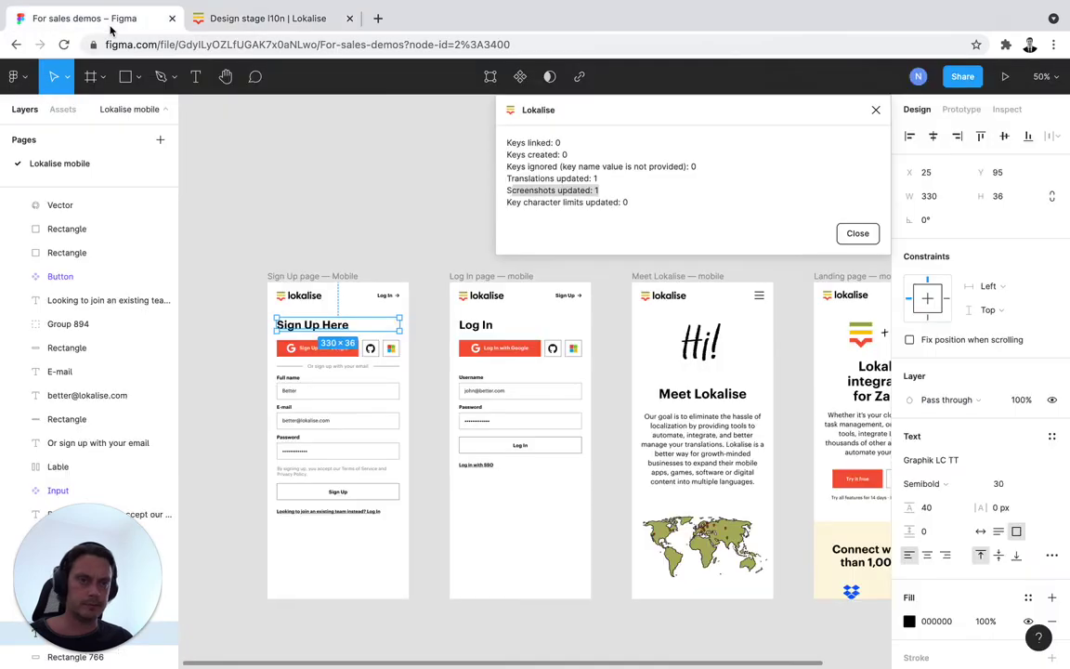
click(399, 209)
click(860, 233)
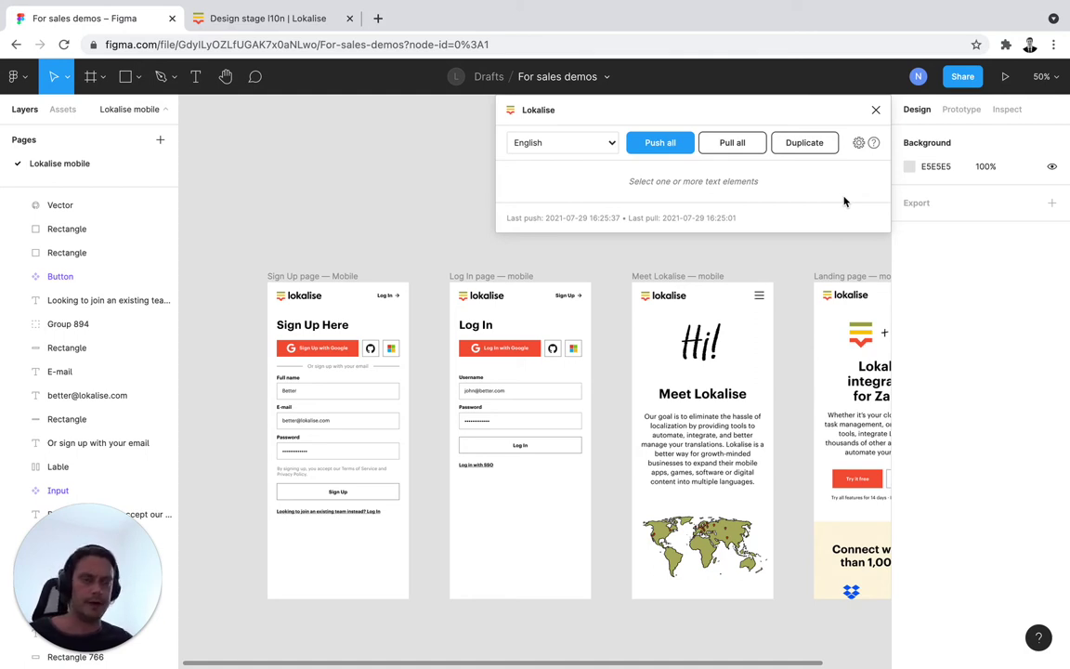
scroll(701, 261, right, 2)
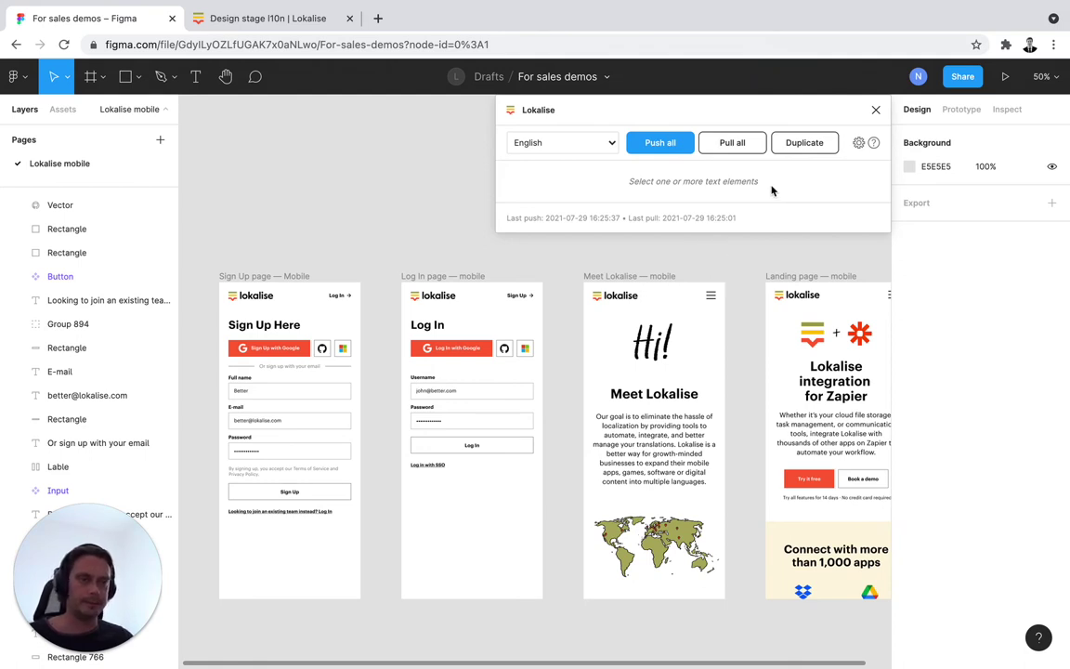
- Create a duplicate page named 'Key name page for developers' showing Lokalise key names
click(823, 147)
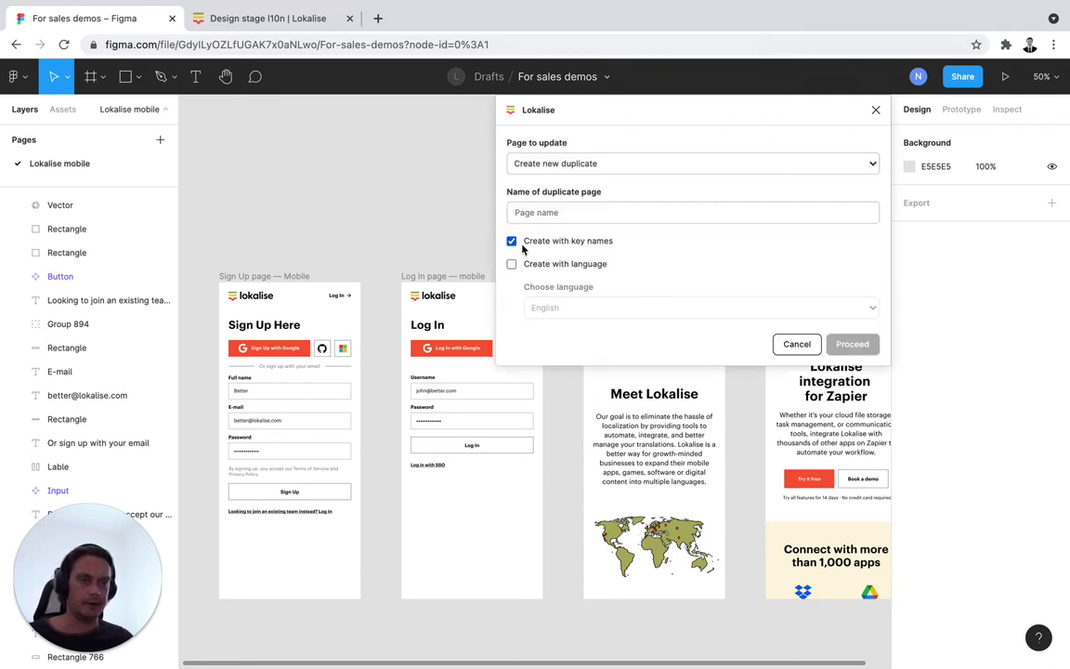
click(563, 213)
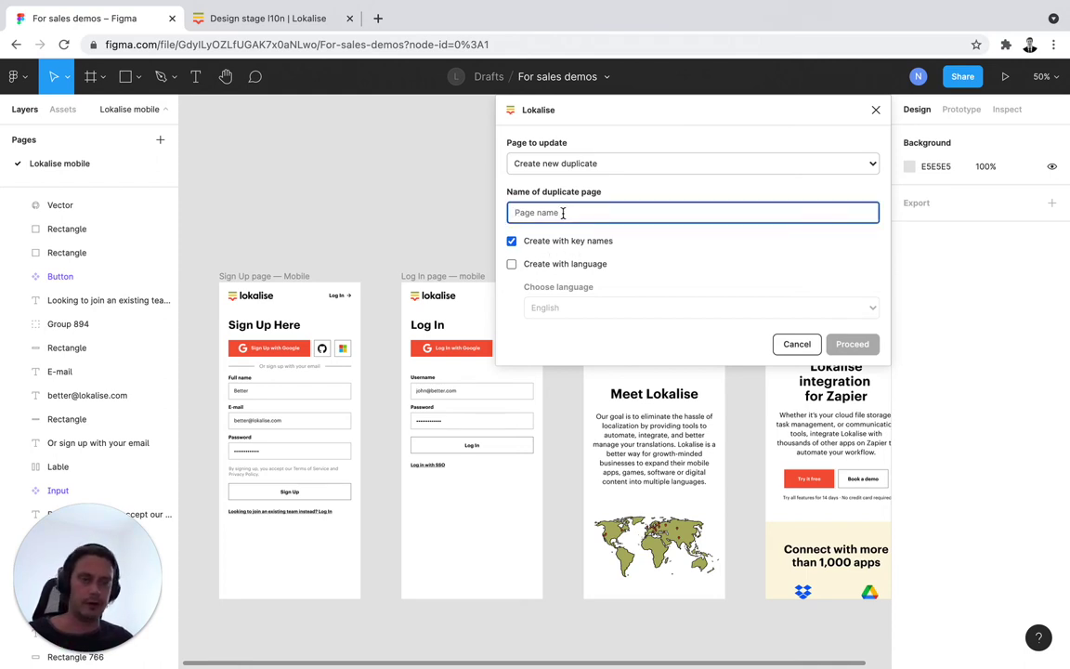
text(Ke)
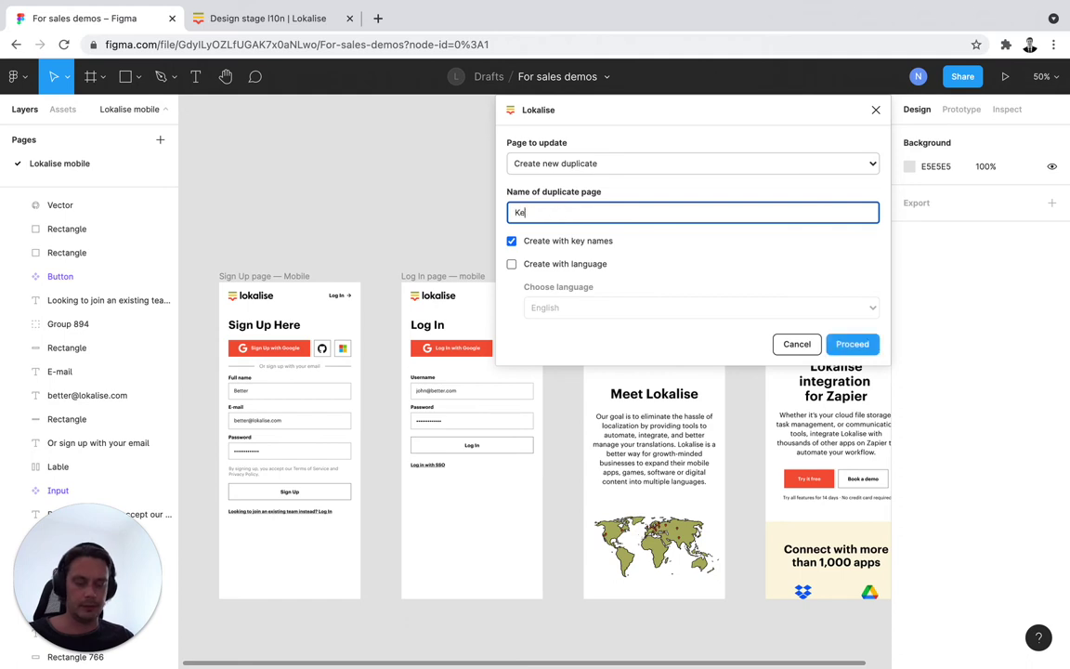
text(y nam)
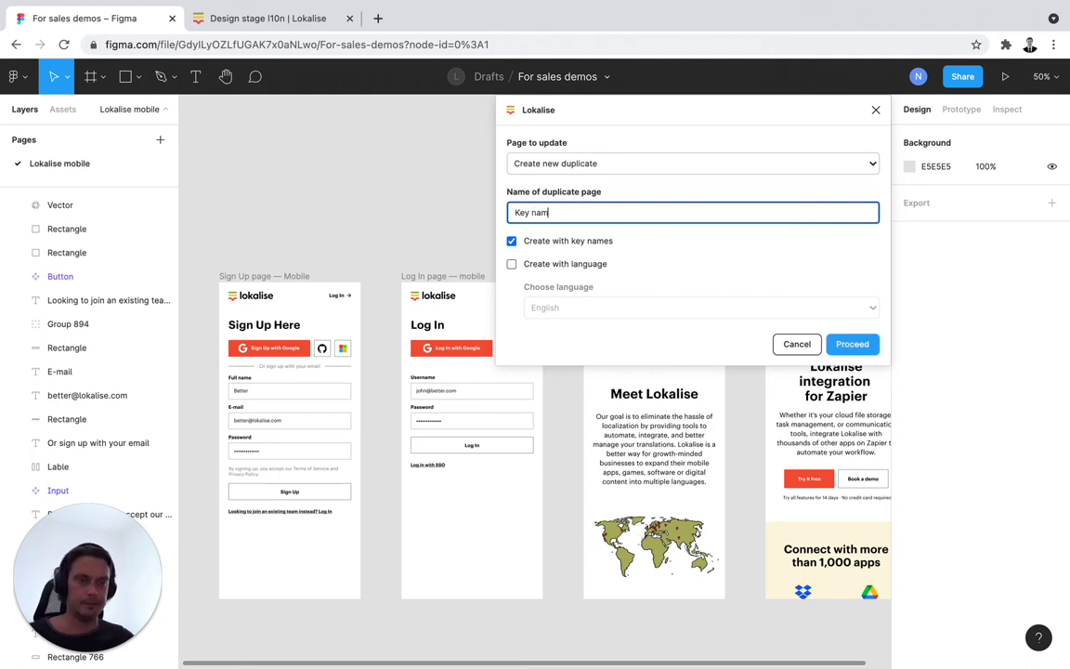
text(e page fo)
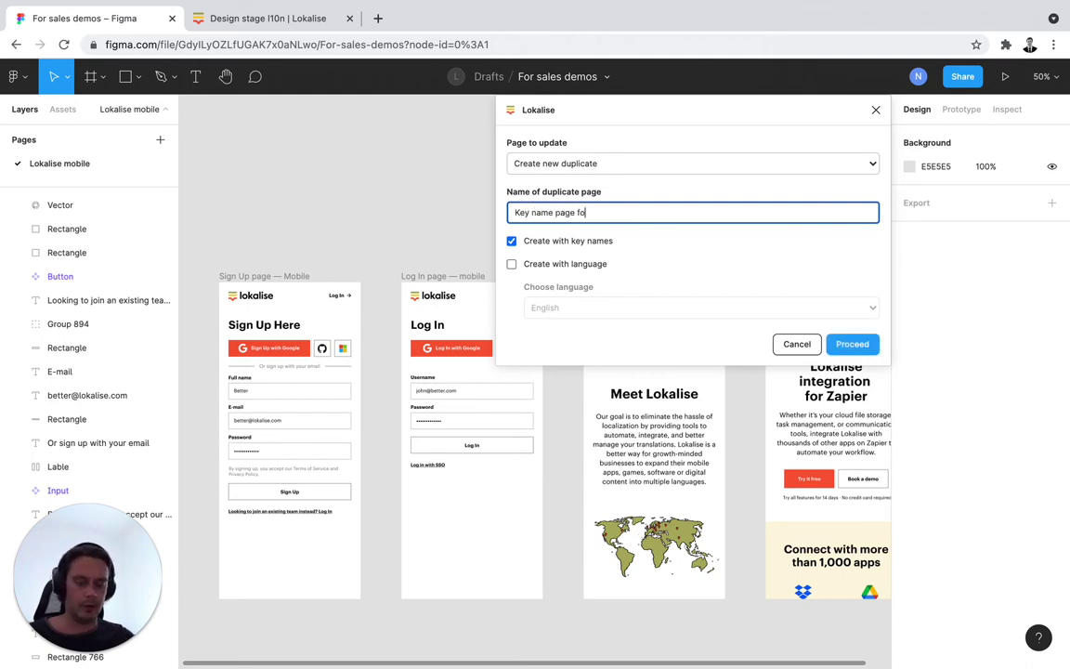
text(r developers)
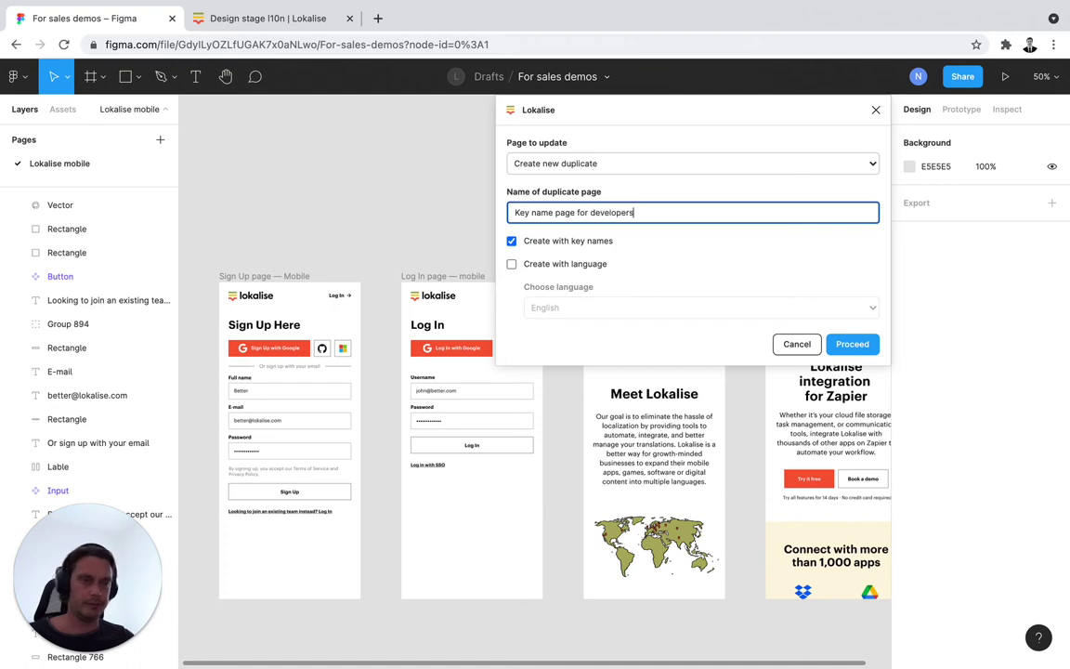
click(839, 344)
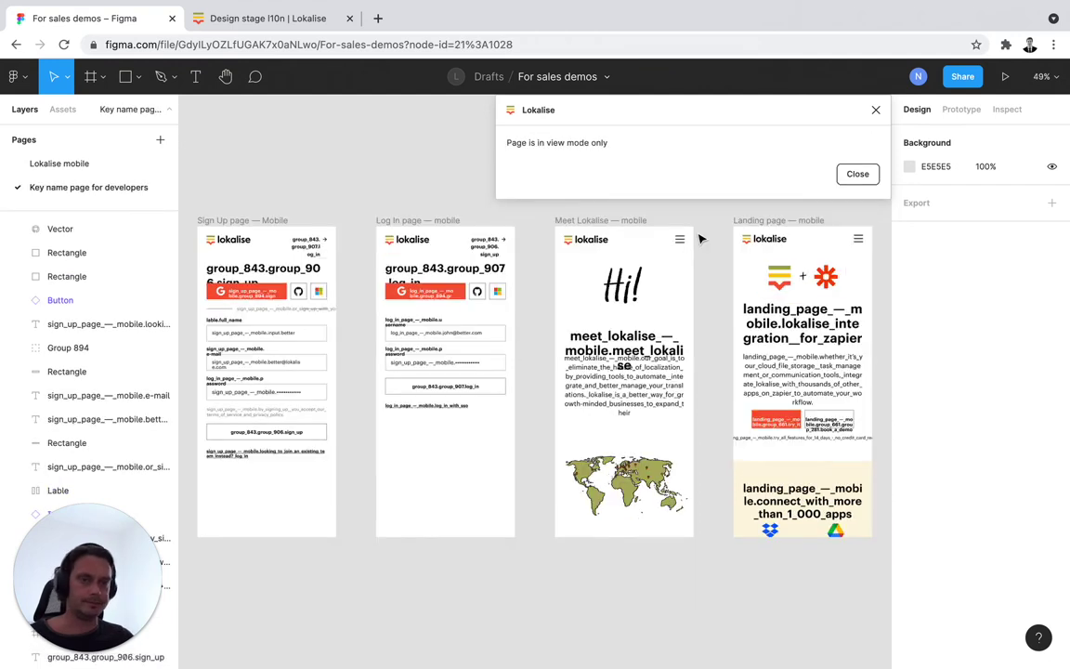
click(172, 114)
click(155, 112)
click(156, 112)
scroll(139, 149, up, 10)
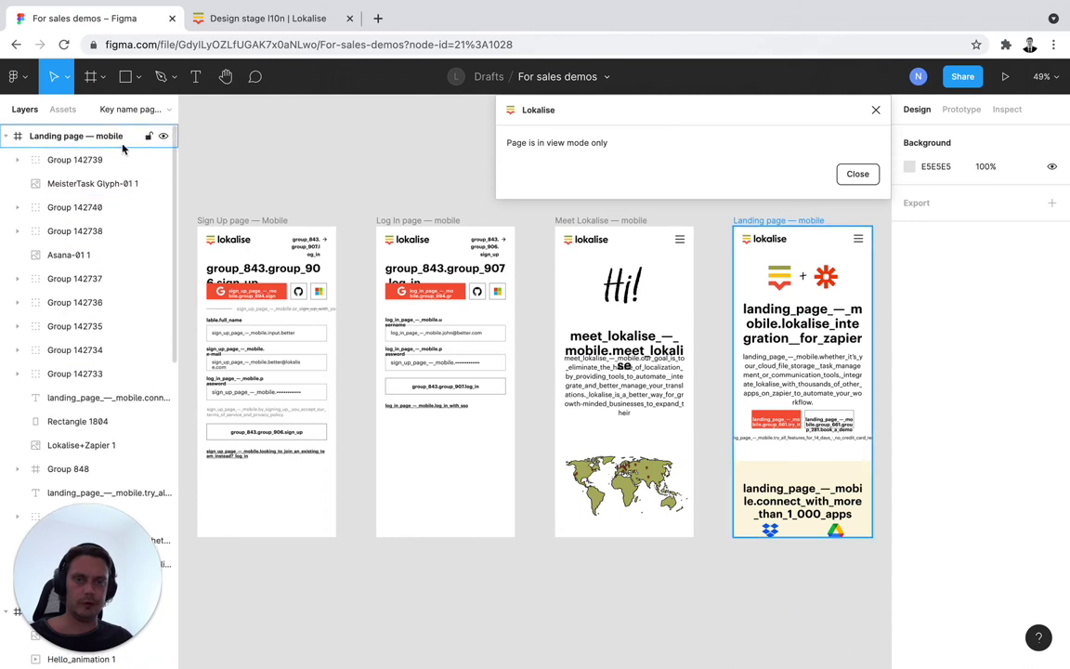
click(154, 110)
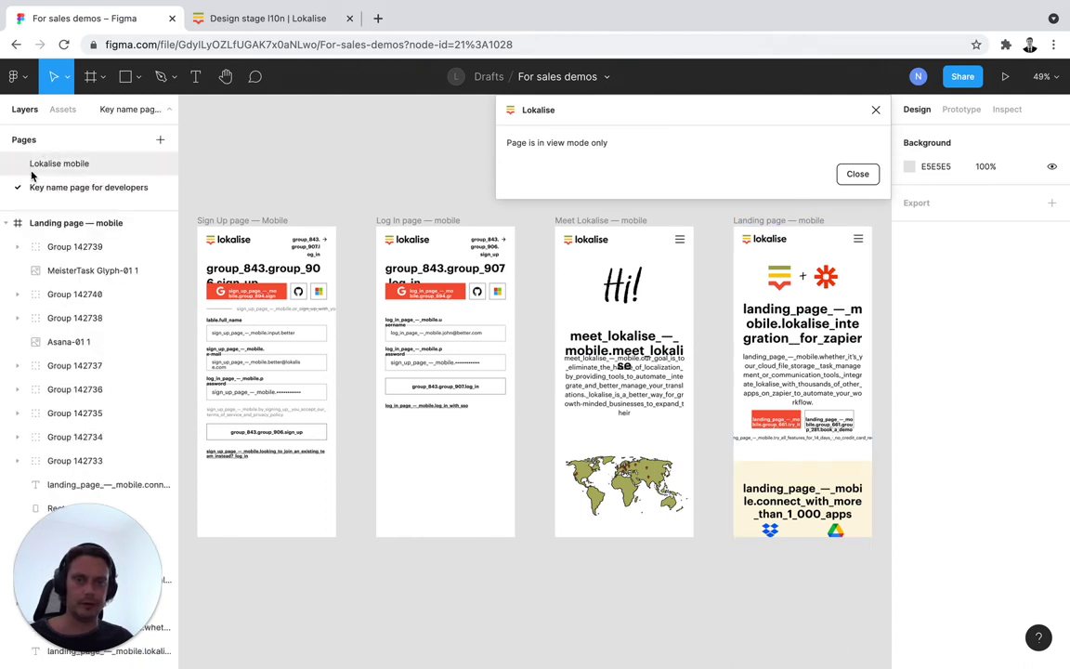
click(104, 166)
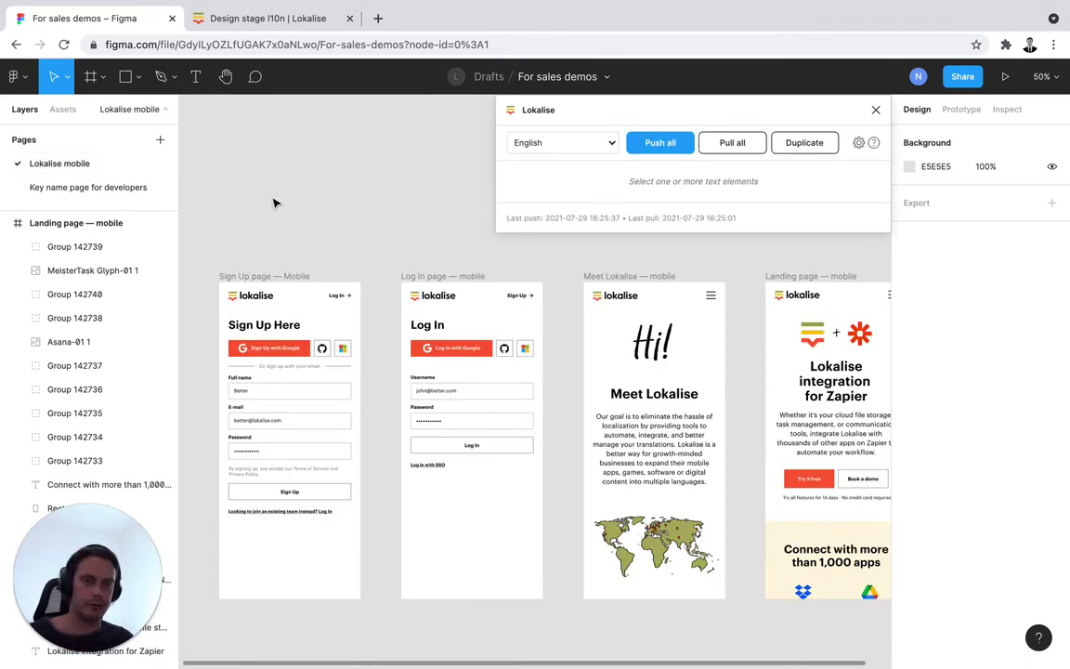
click(138, 189)
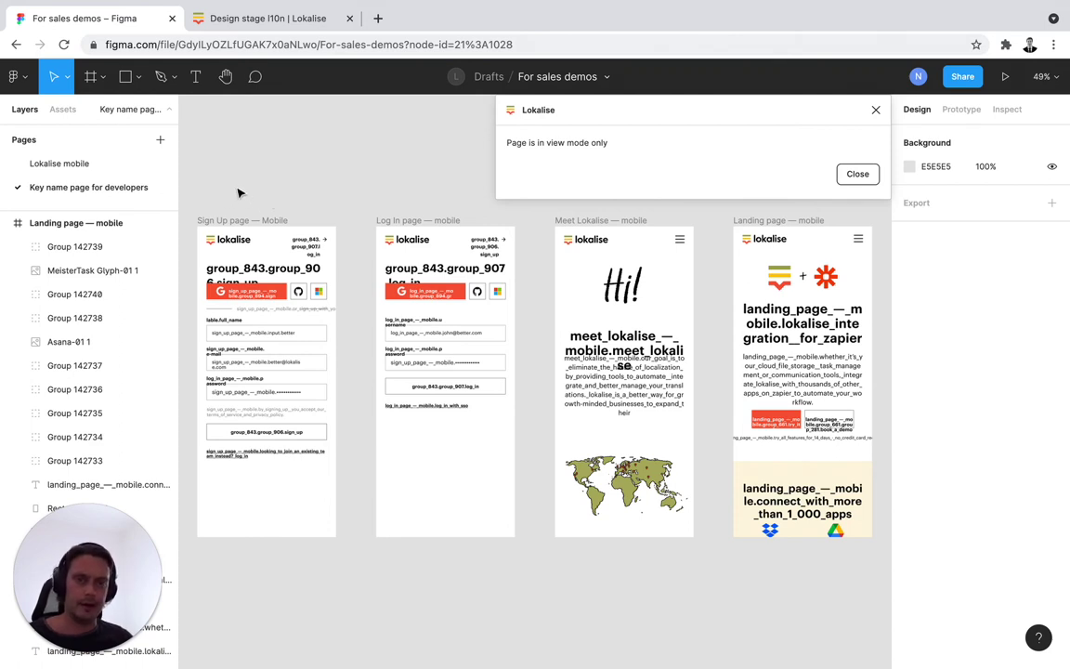
click(255, 78)
click(275, 143)
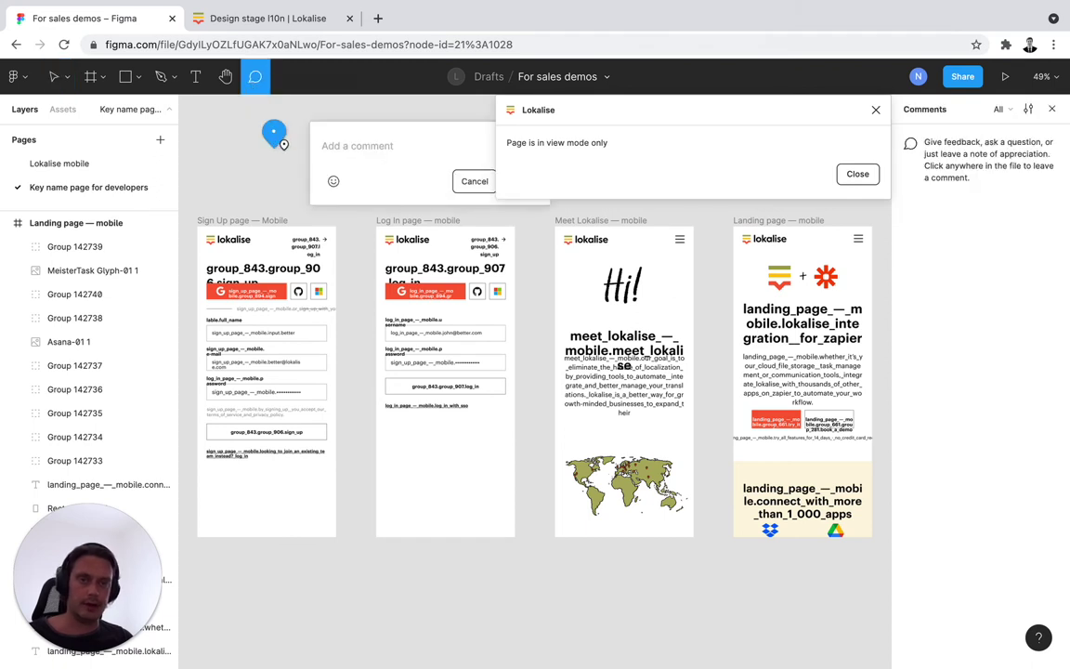
click(475, 185)
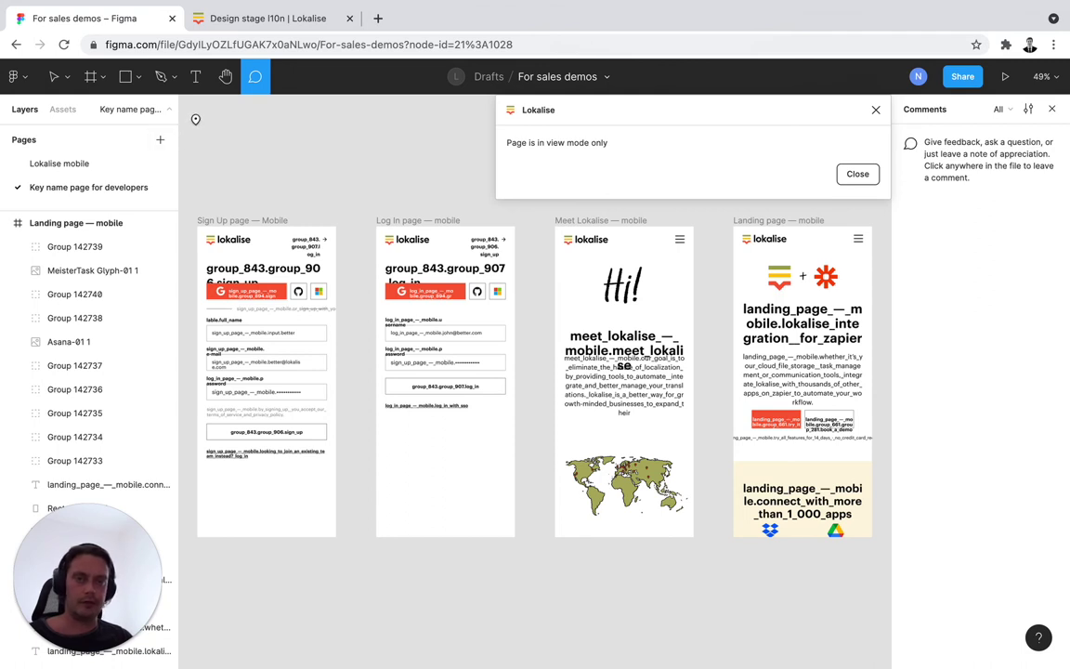
click(61, 85)
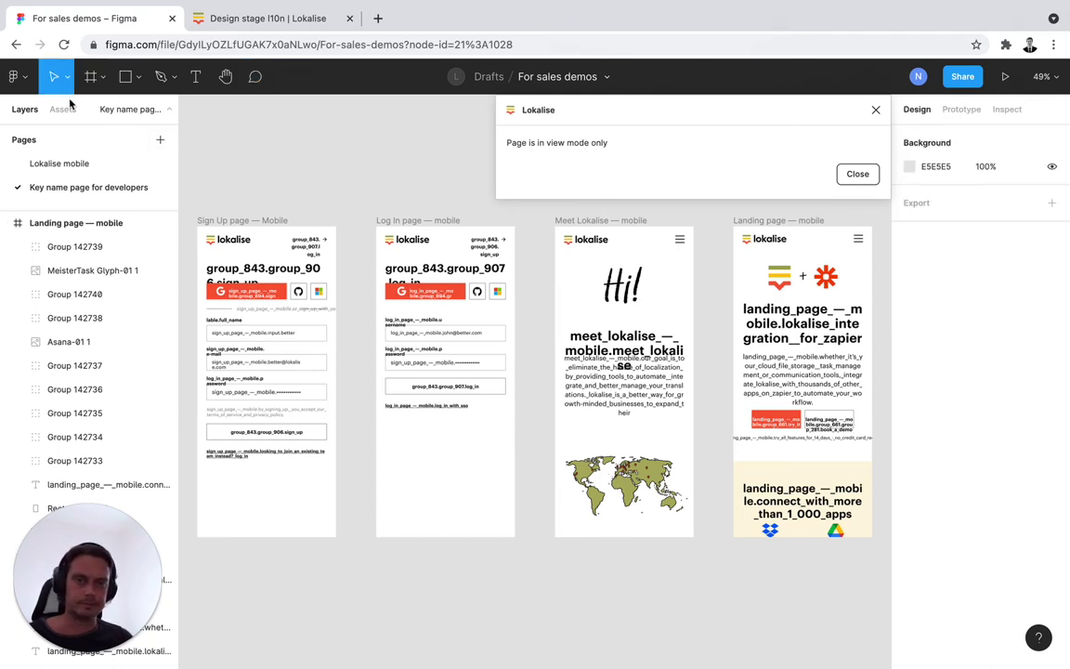
- Go back to the Lokalise mobile page
click(107, 166)
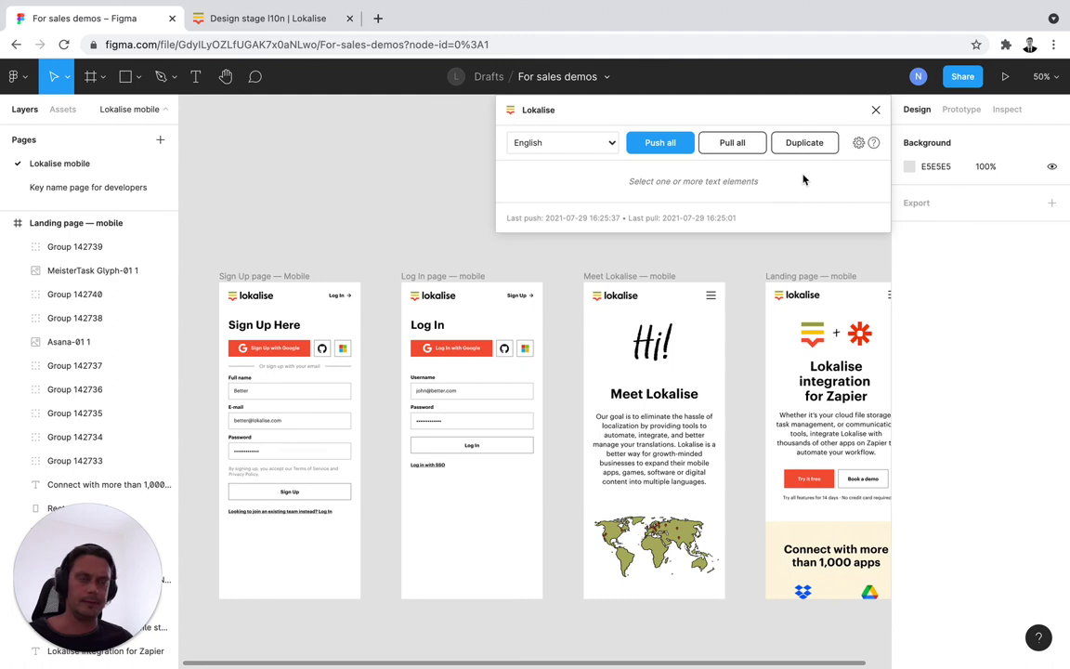
- Fill in the duplicate-page options: Create with language on, German, page name 'German page'
click(826, 146)
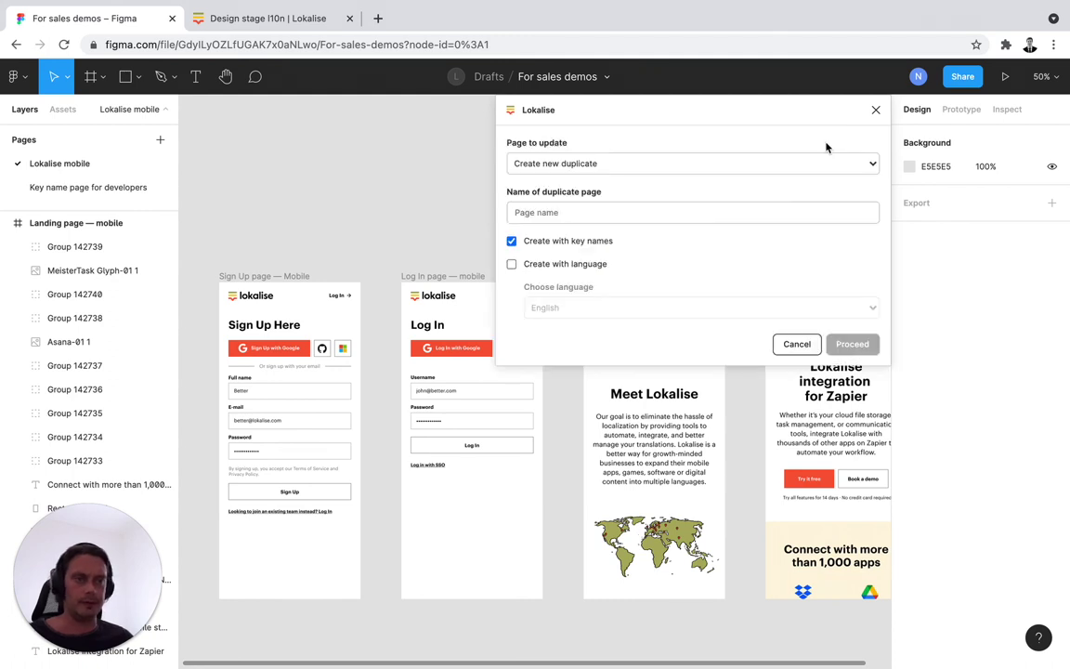
click(565, 264)
click(595, 309)
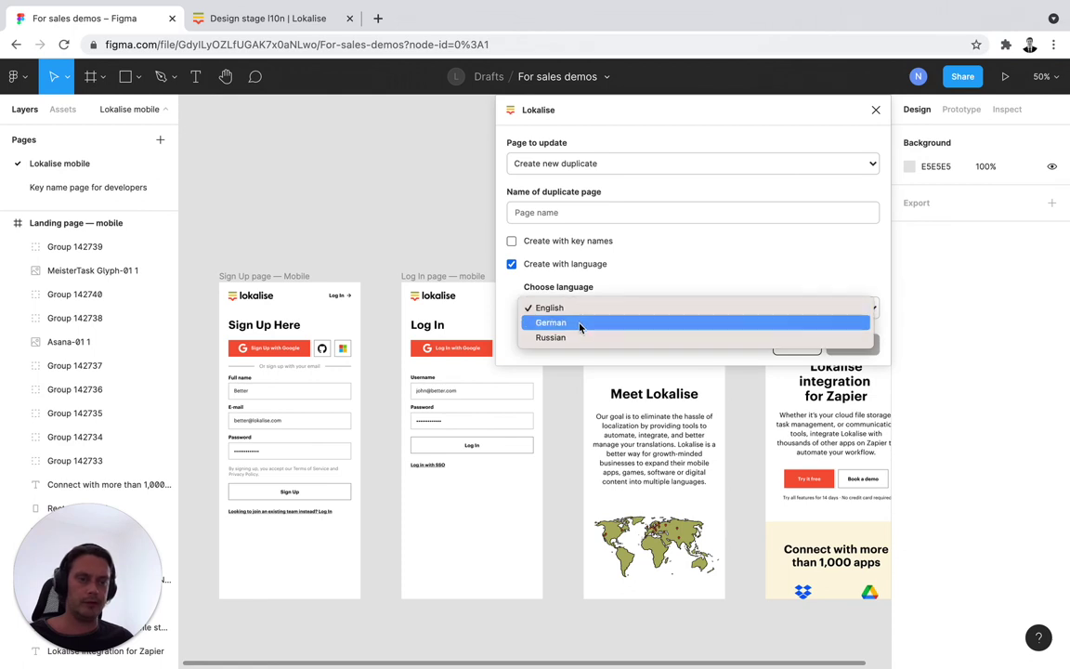
click(580, 323)
click(529, 213)
text(G)
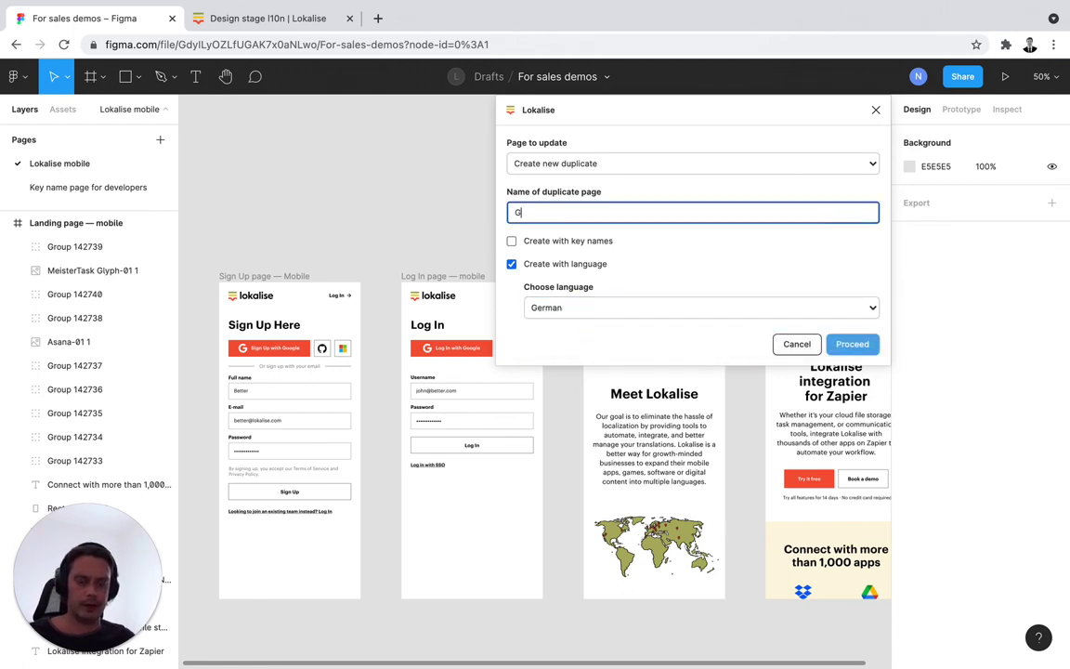
text(erman page)
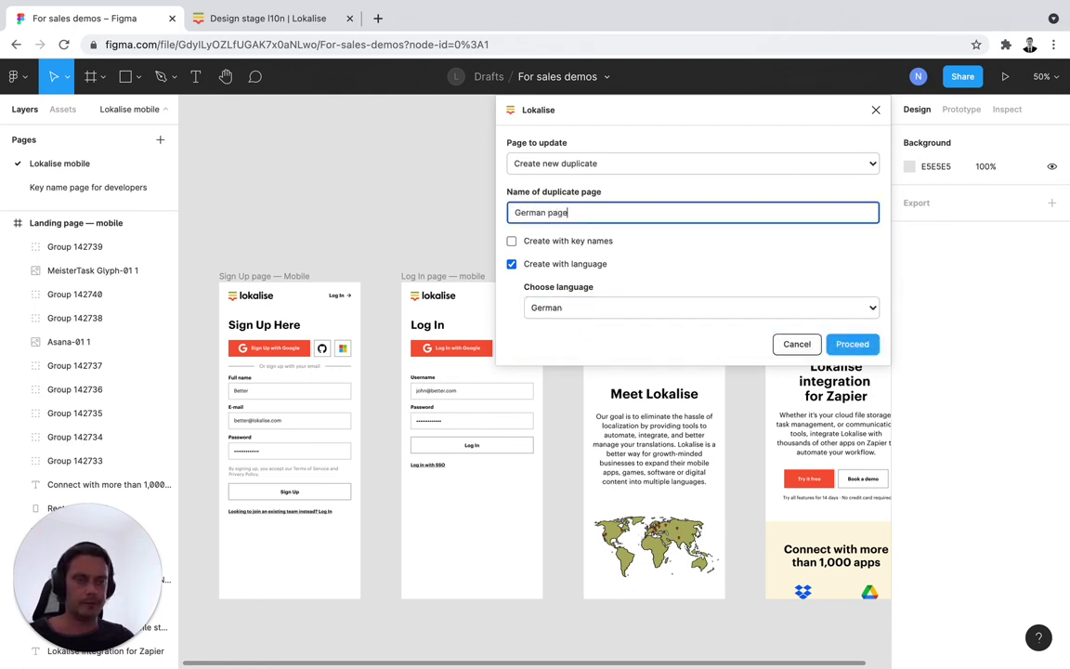
click(852, 344)
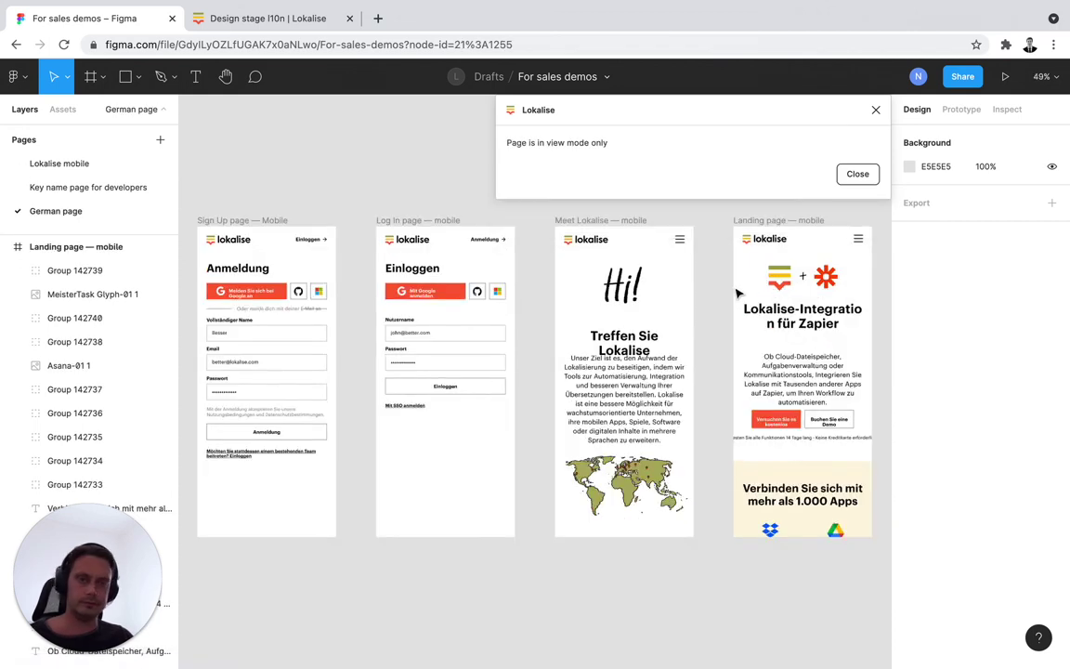